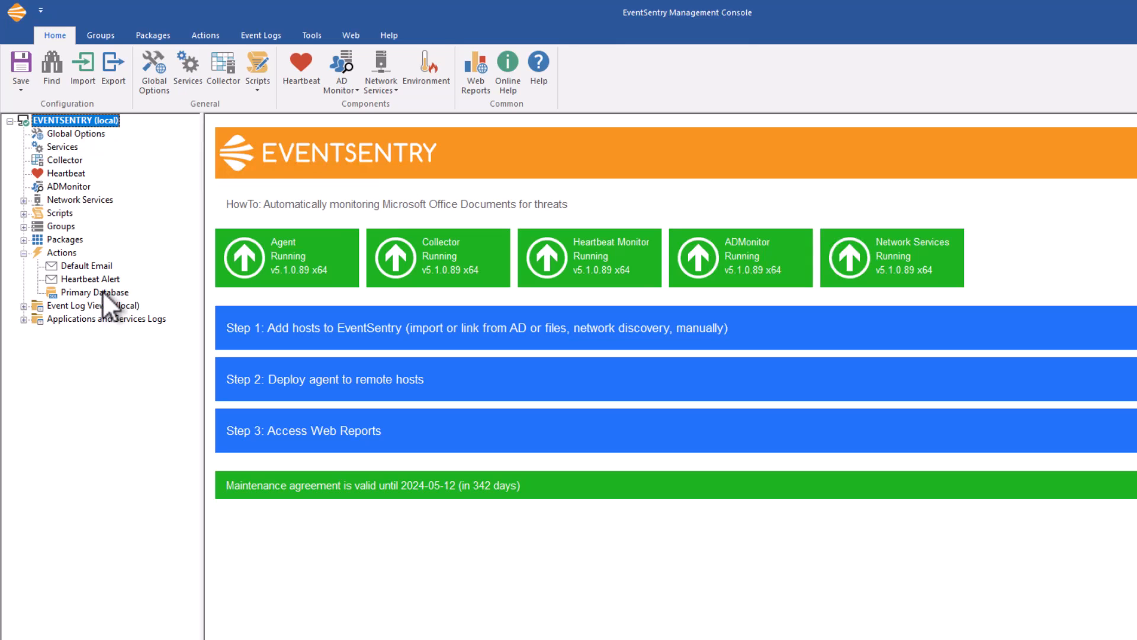
Add a new HTTP action named Ticketing System
left_click(62, 253)
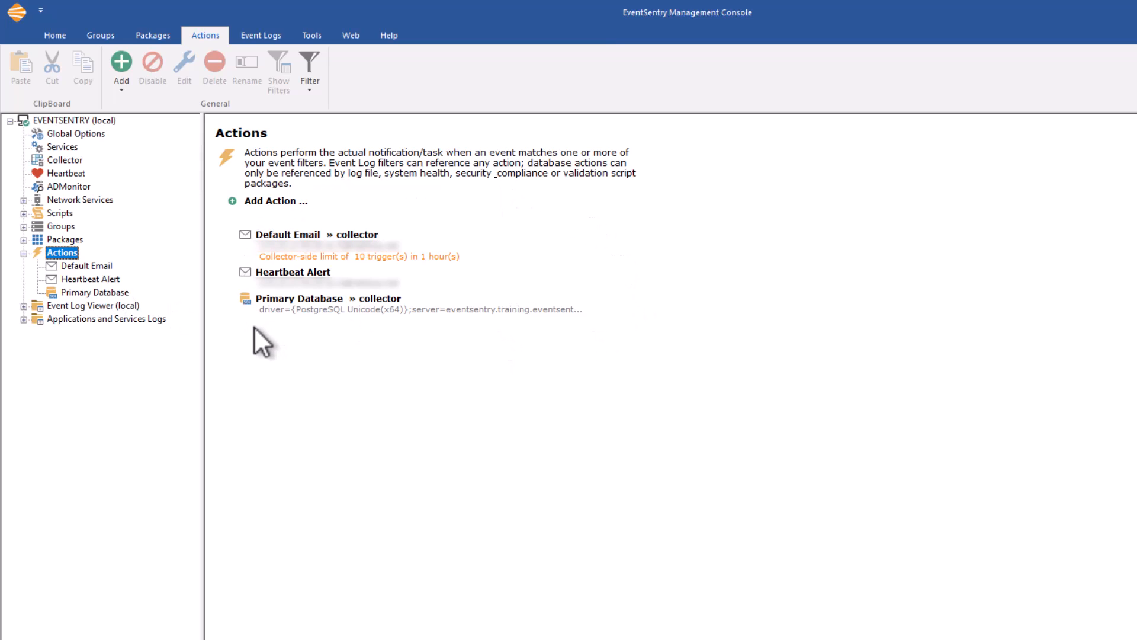
left_click(122, 66)
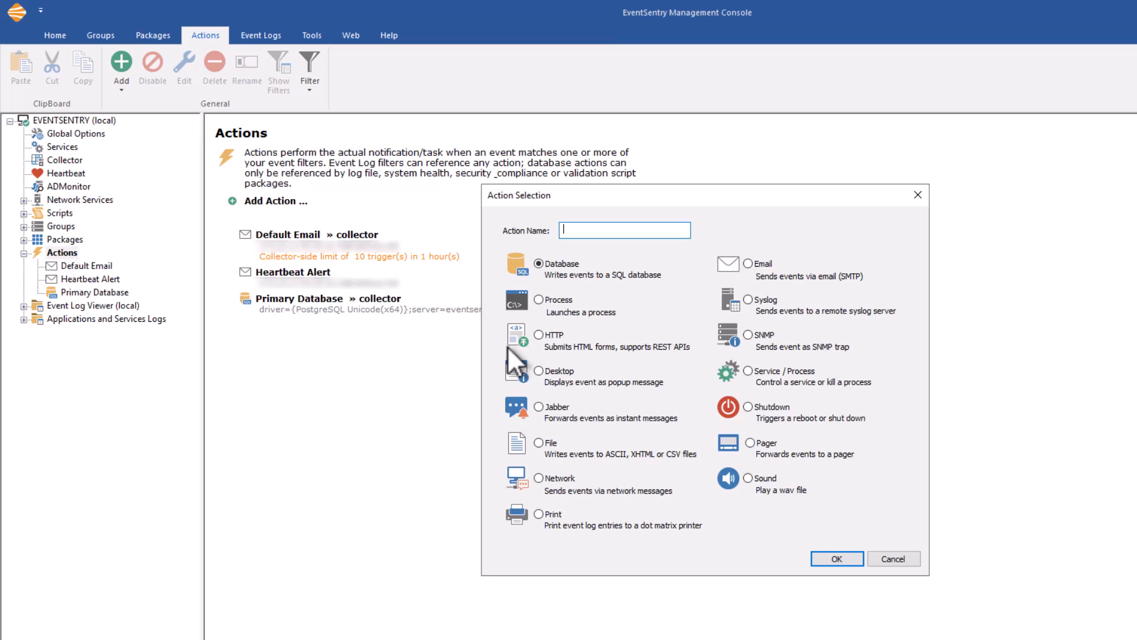
type("Ticketing System")
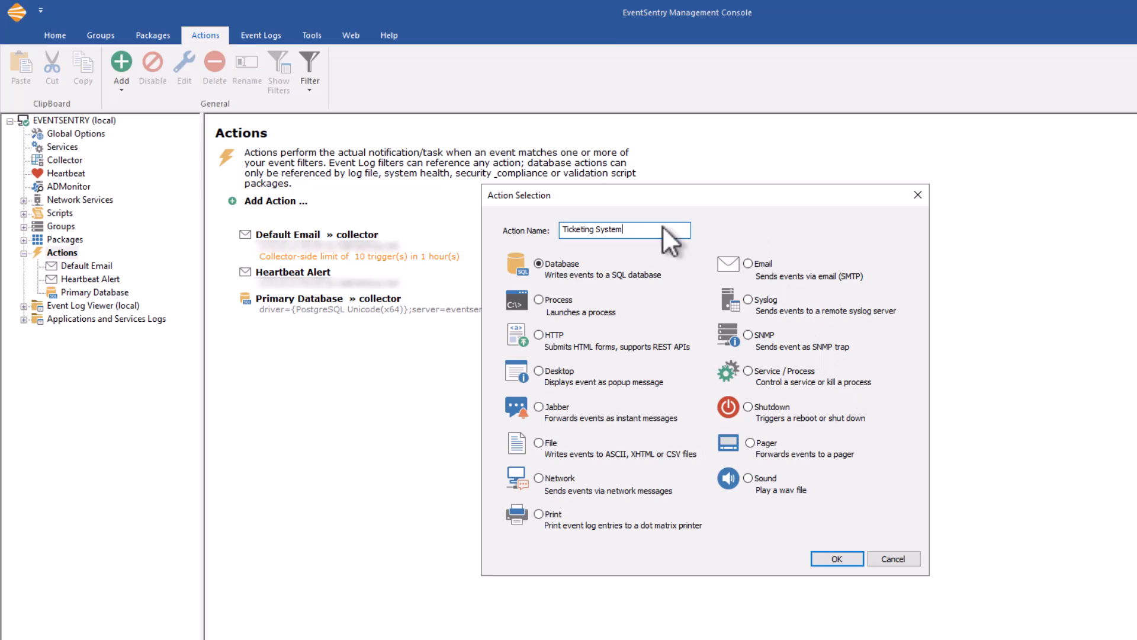
left_click(539, 335)
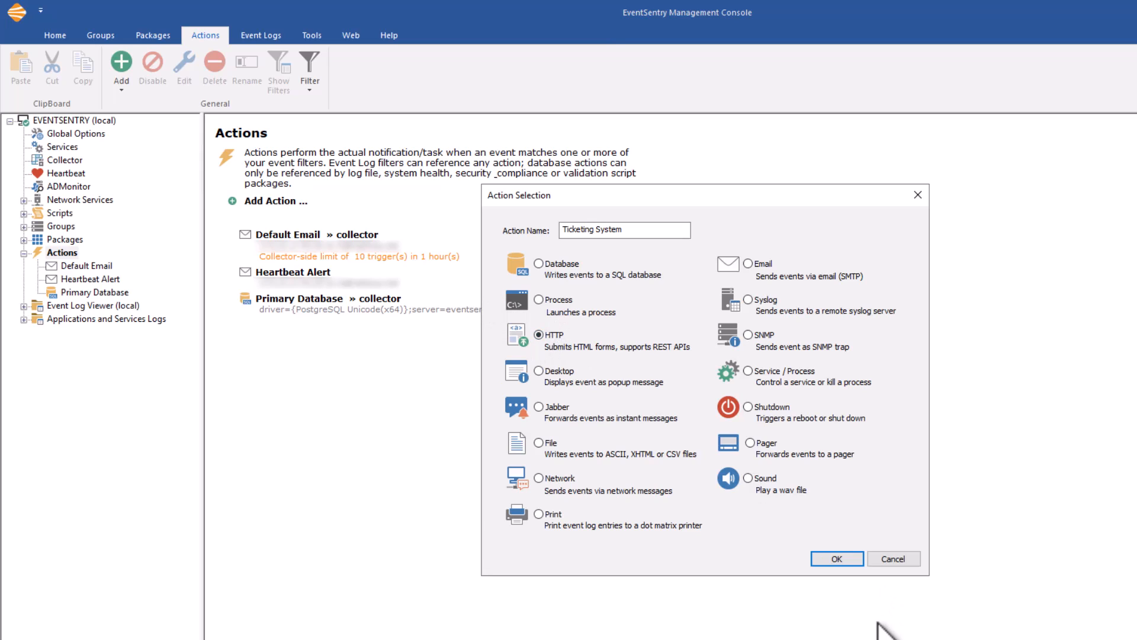
left_click(844, 556)
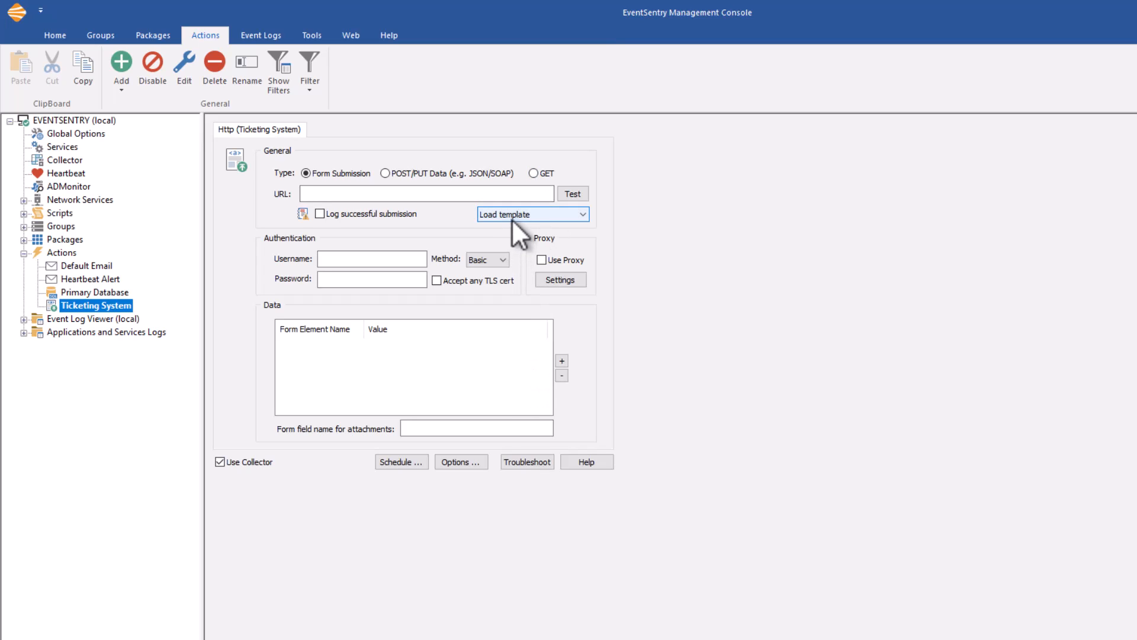
Load the Trello template into the Ticketing System action and return to the actions overview
left_click(581, 215)
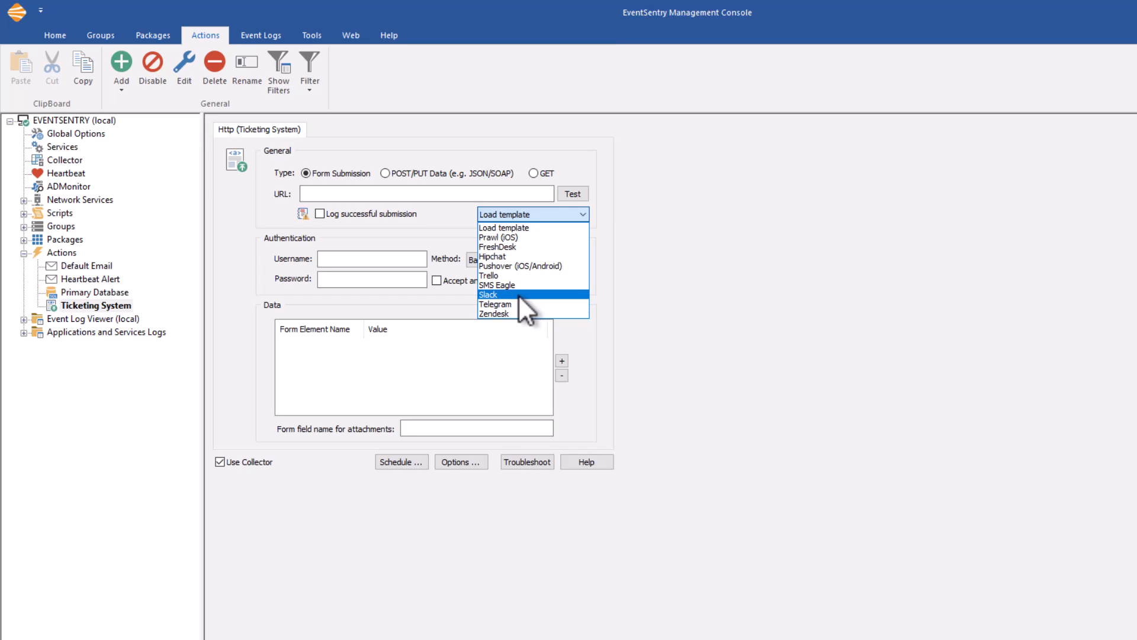
left_click(518, 274)
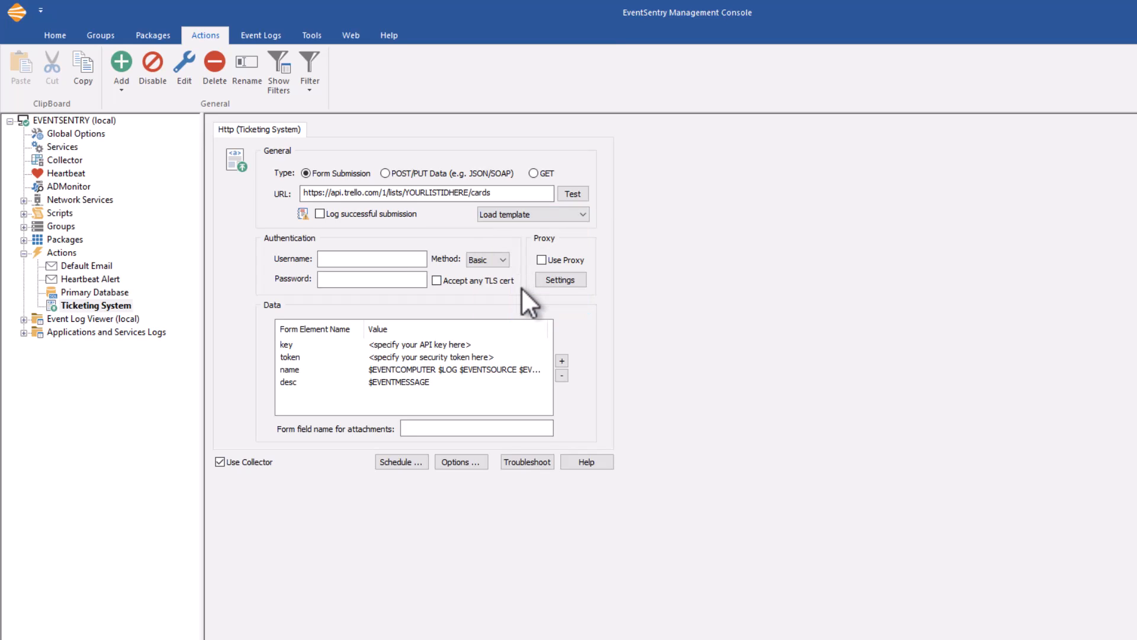
left_click(406, 193)
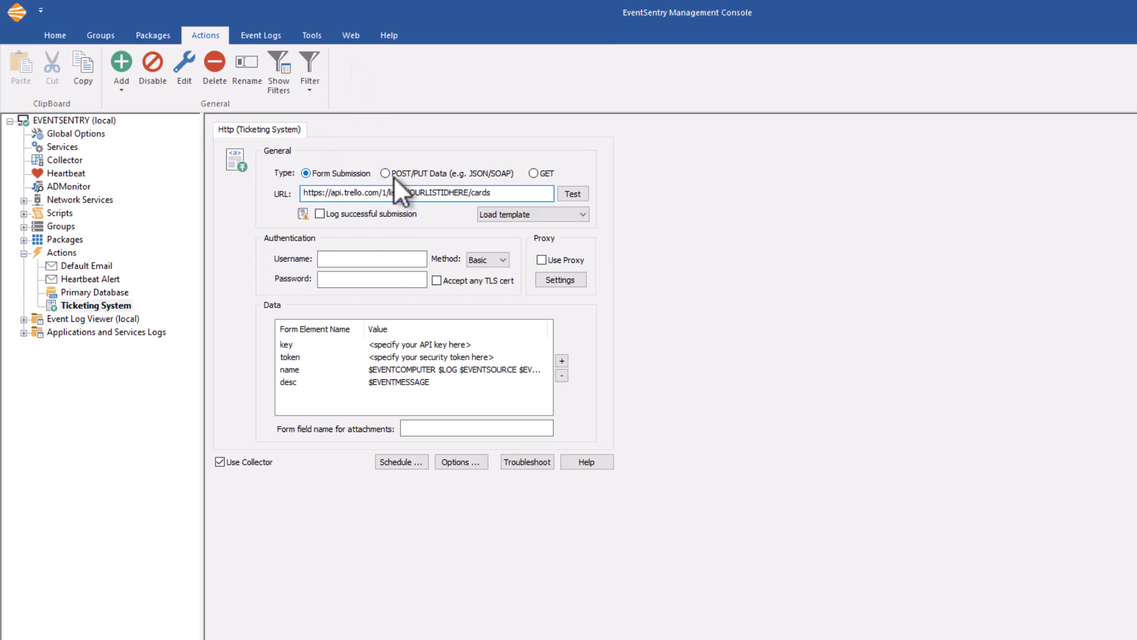
left_click(63, 251)
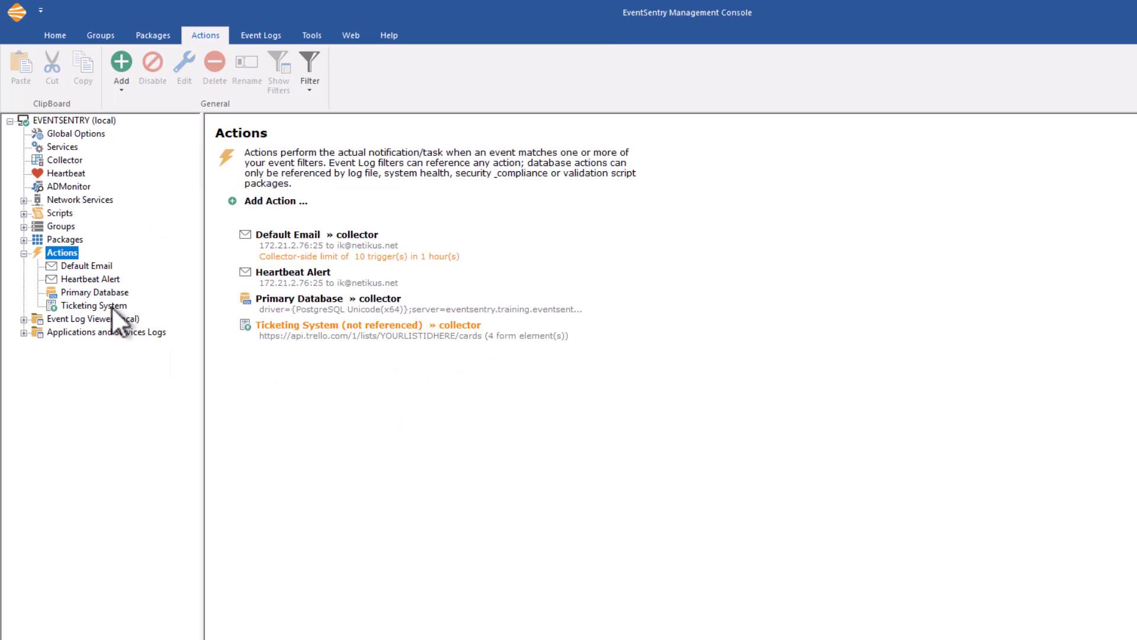
left_click(126, 89)
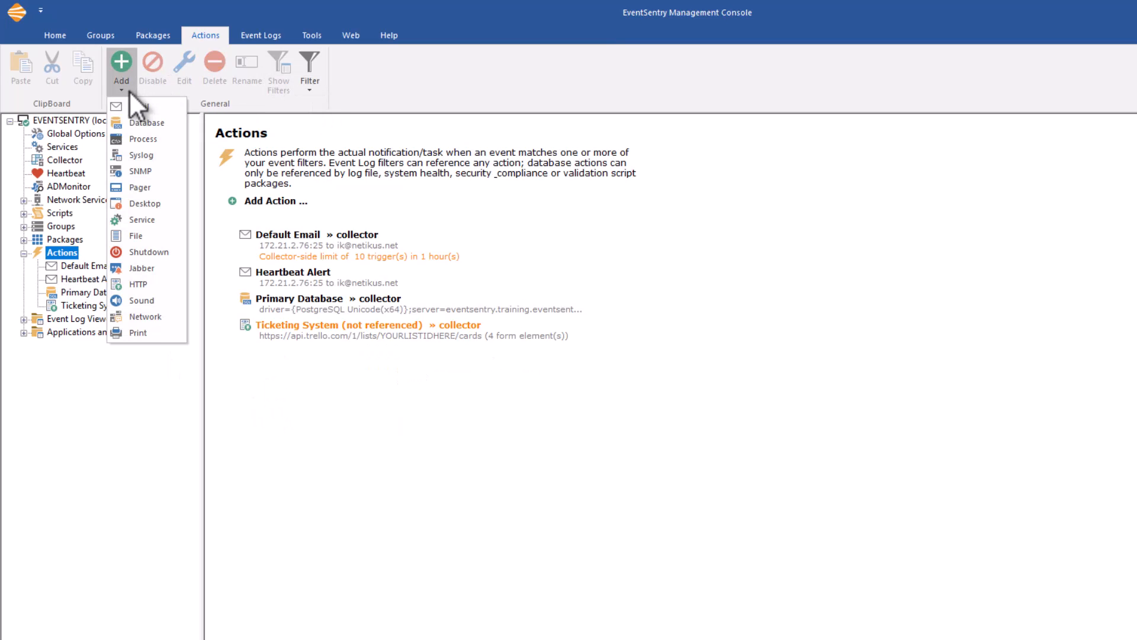
left_click(123, 62)
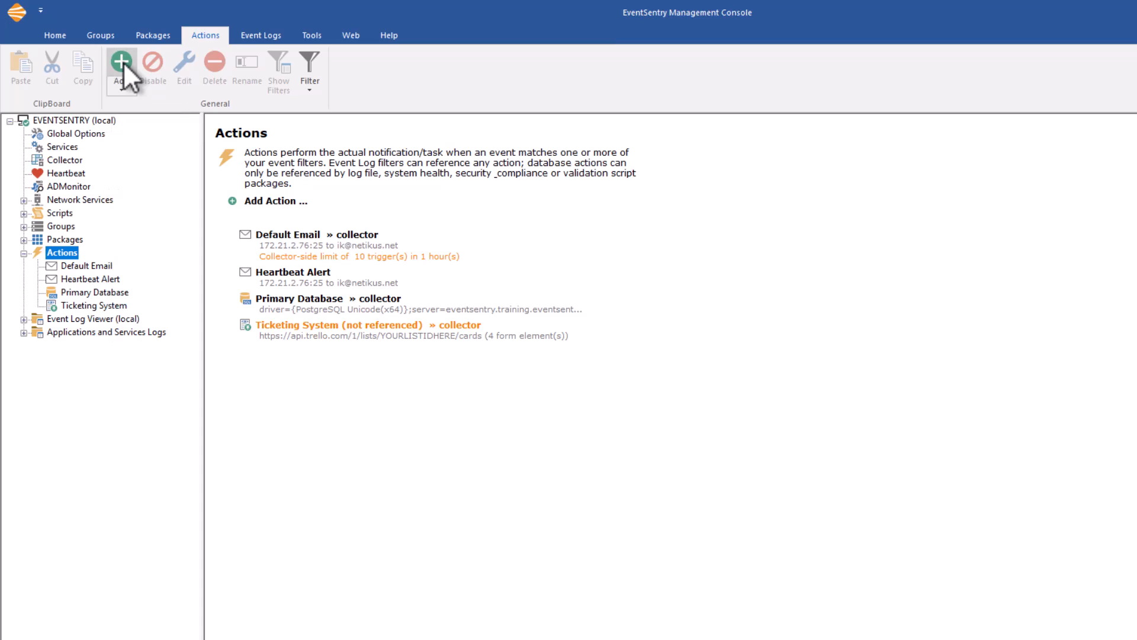
left_click(880, 556)
Add a Process action named Launch ABC
left_click(123, 88)
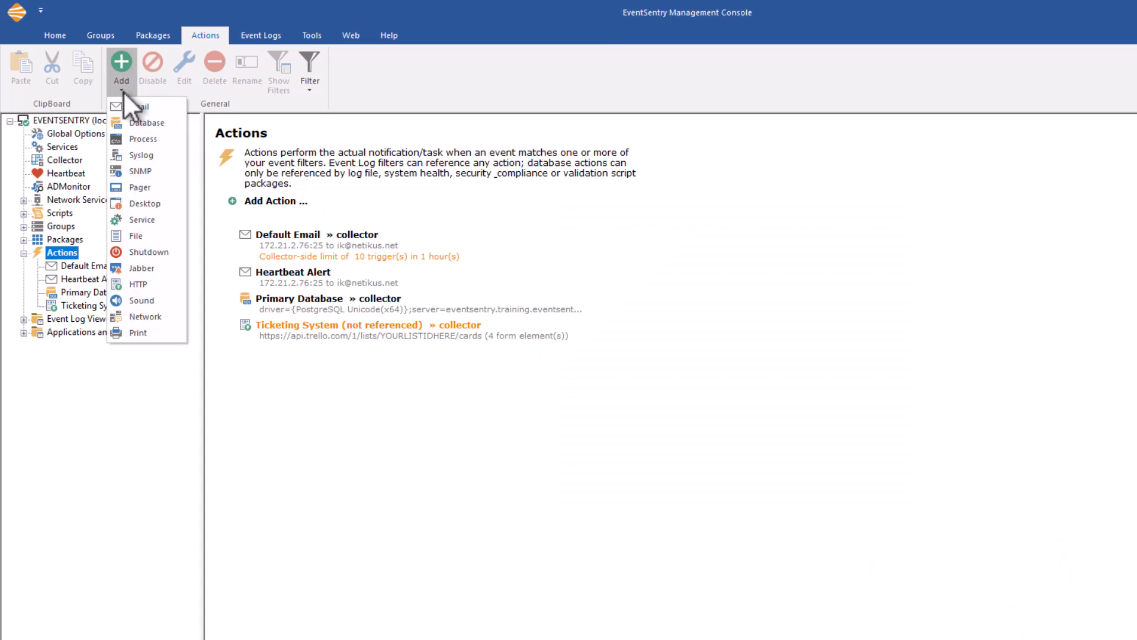
left_click(138, 138)
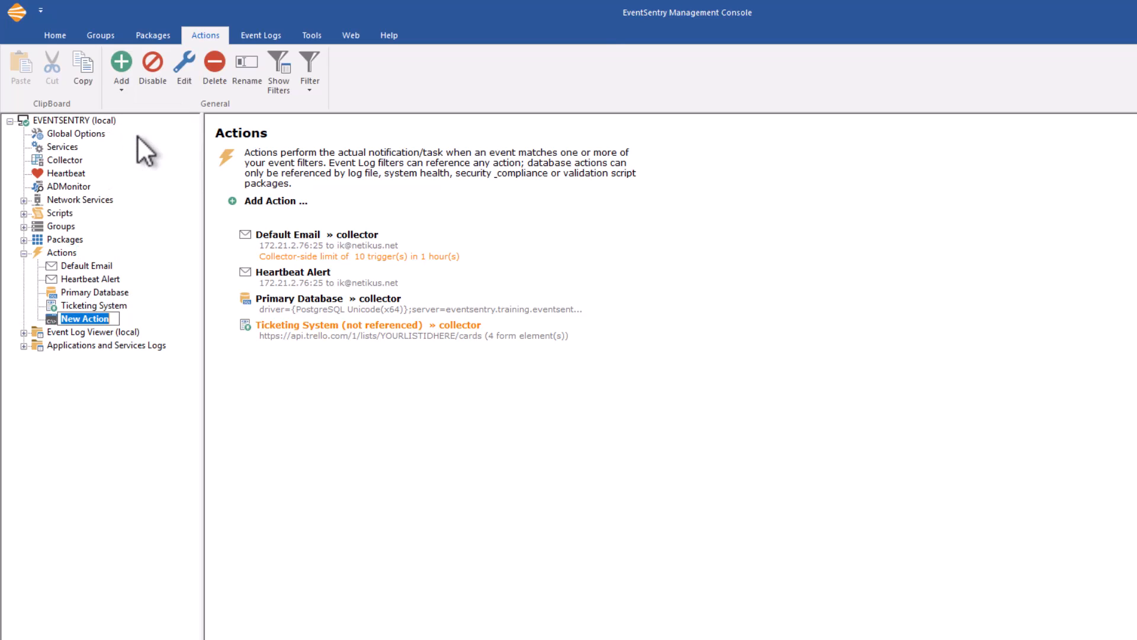
type("Launch ABC")
key("Return")
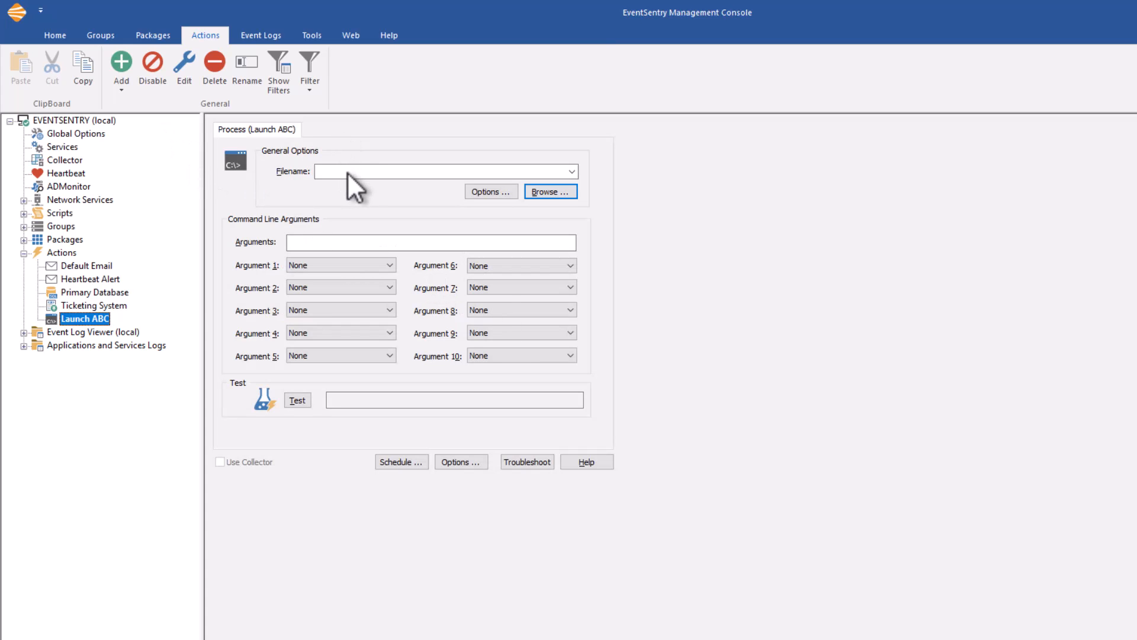
Set the filename of the Launch ABC process action to C:\Scripts\abc.cmd
left_click(572, 171)
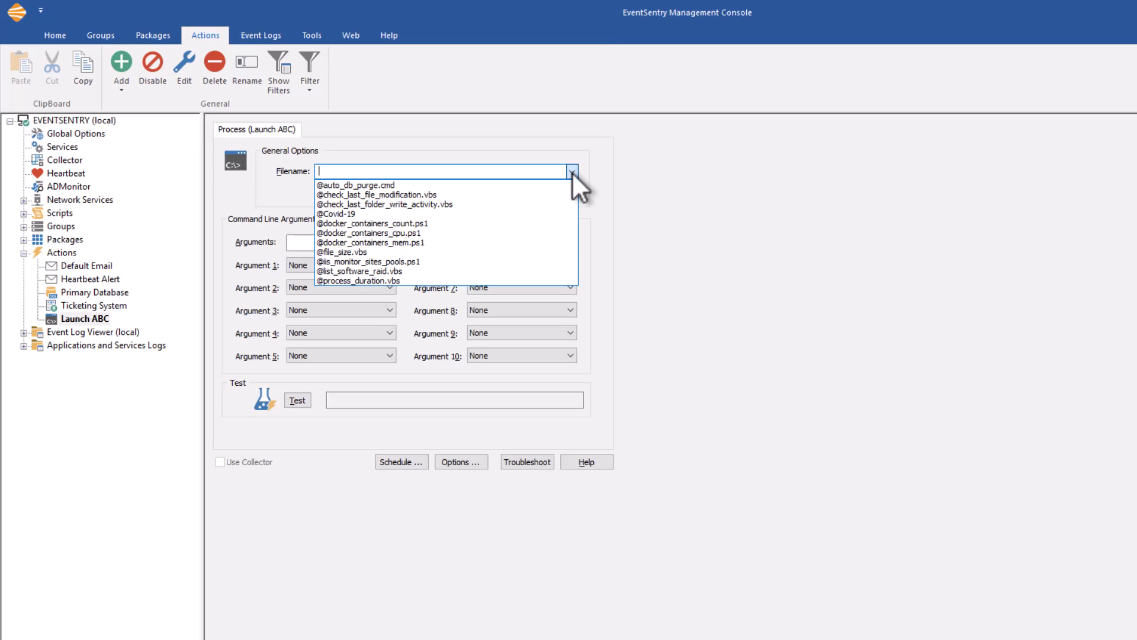
left_click(381, 249)
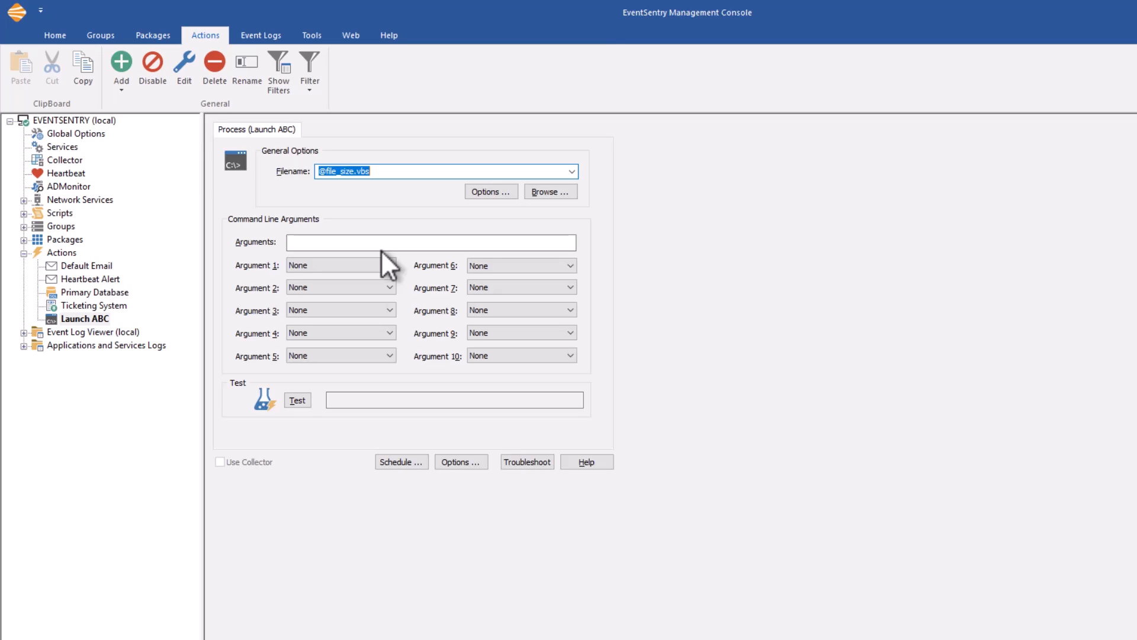
type("C")
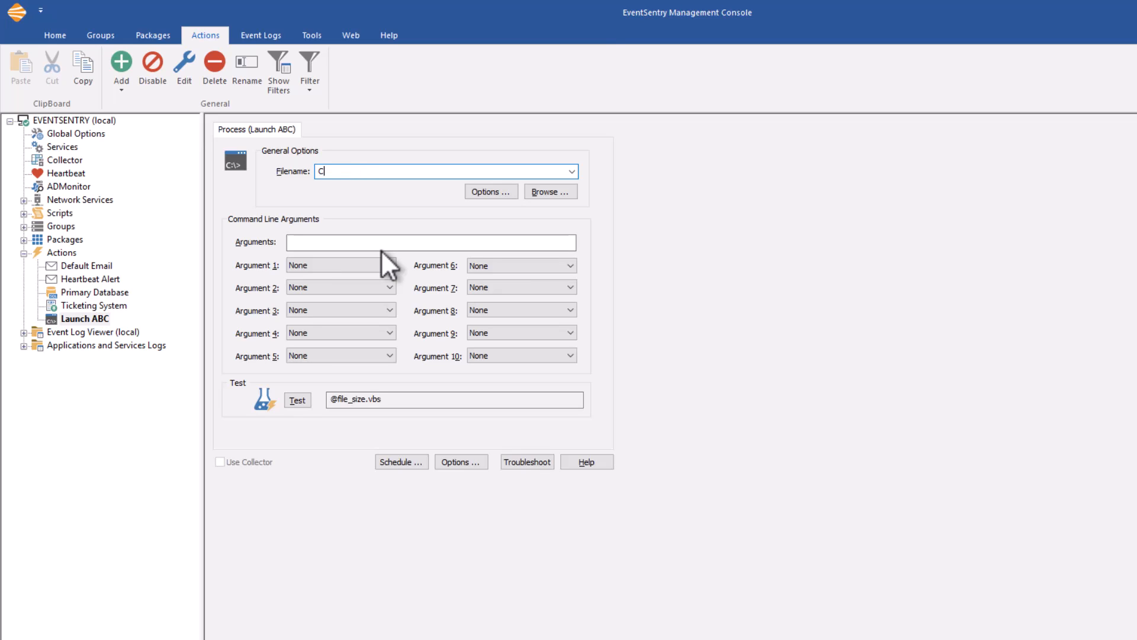
type(":\\Scripts\\abc.cmd")
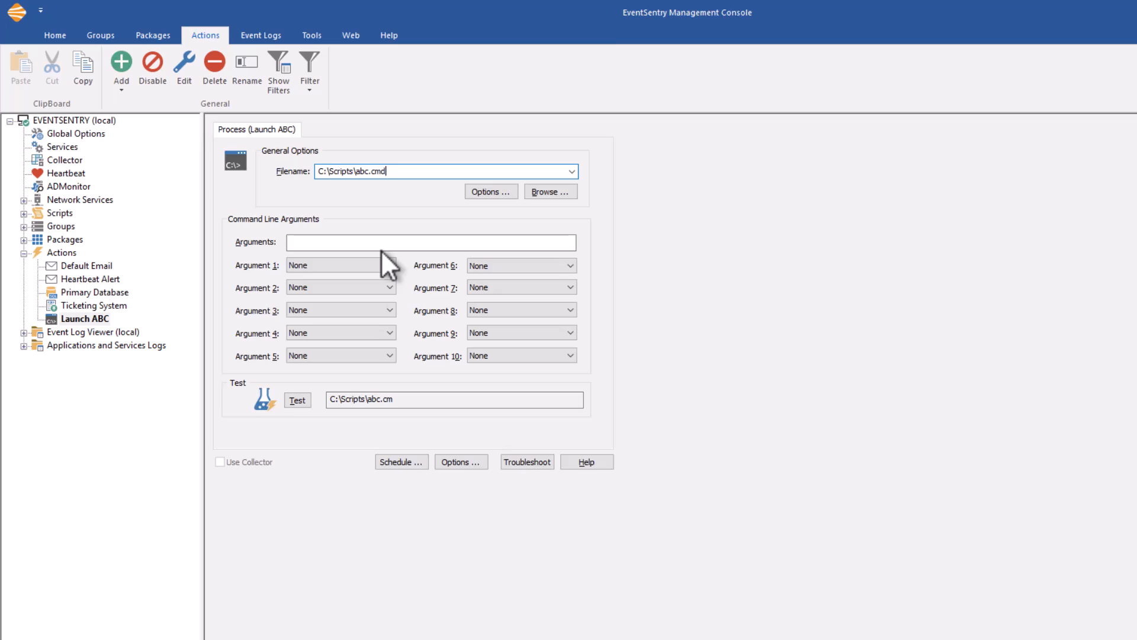
left_click(577, 172)
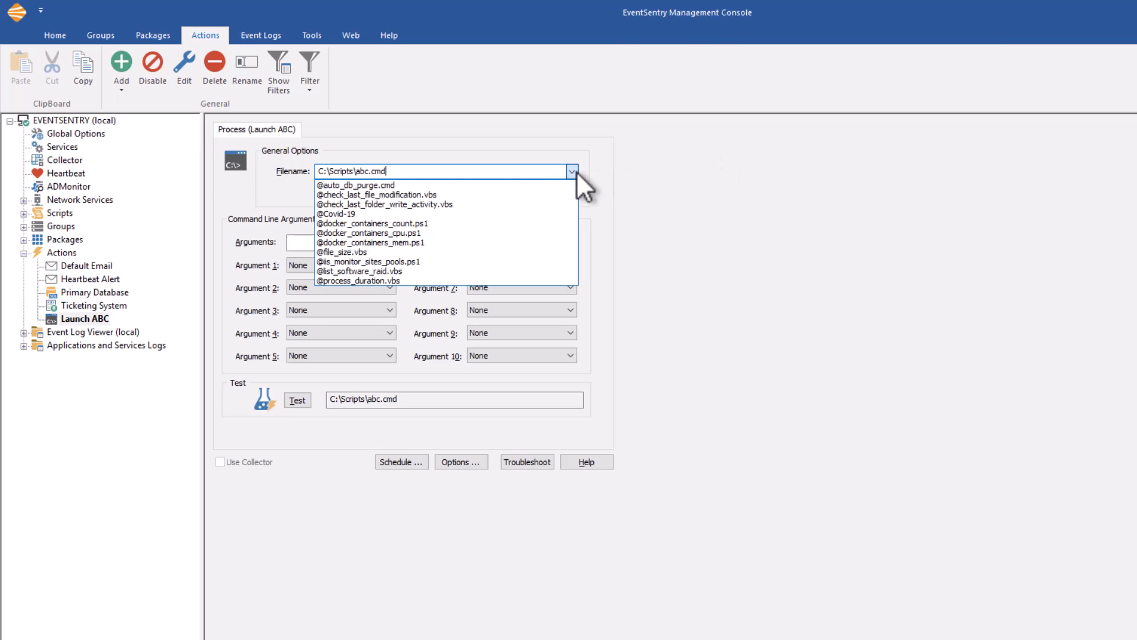
left_click(577, 171)
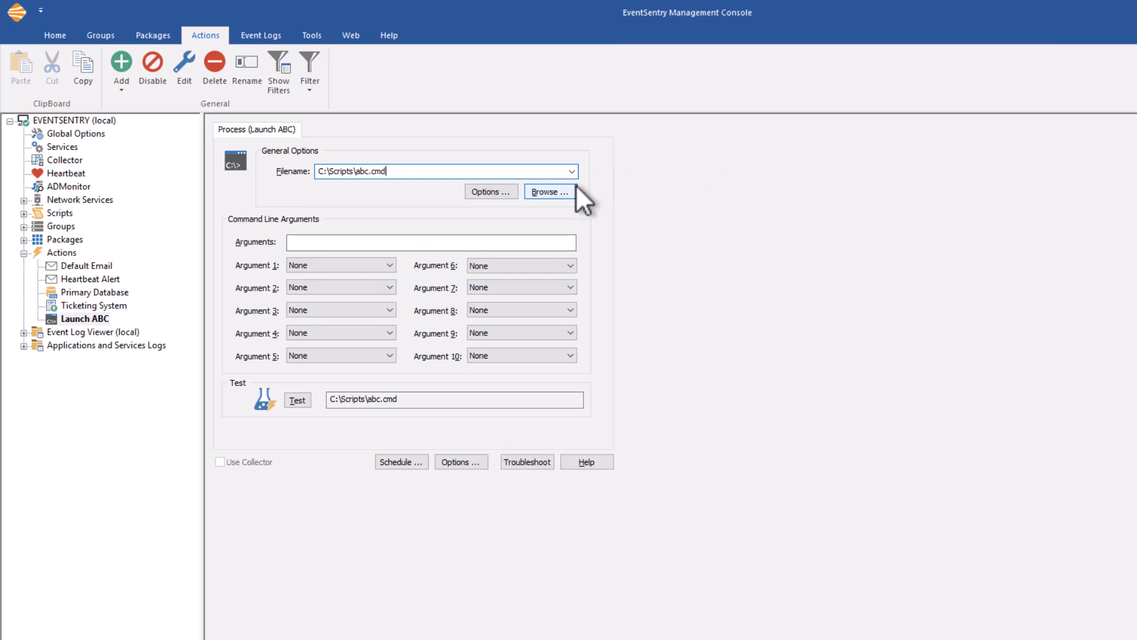
Examine the content of the managed script file_size.vbs and the list of embedded user scripts
left_click(23, 214)
left_click(67, 238)
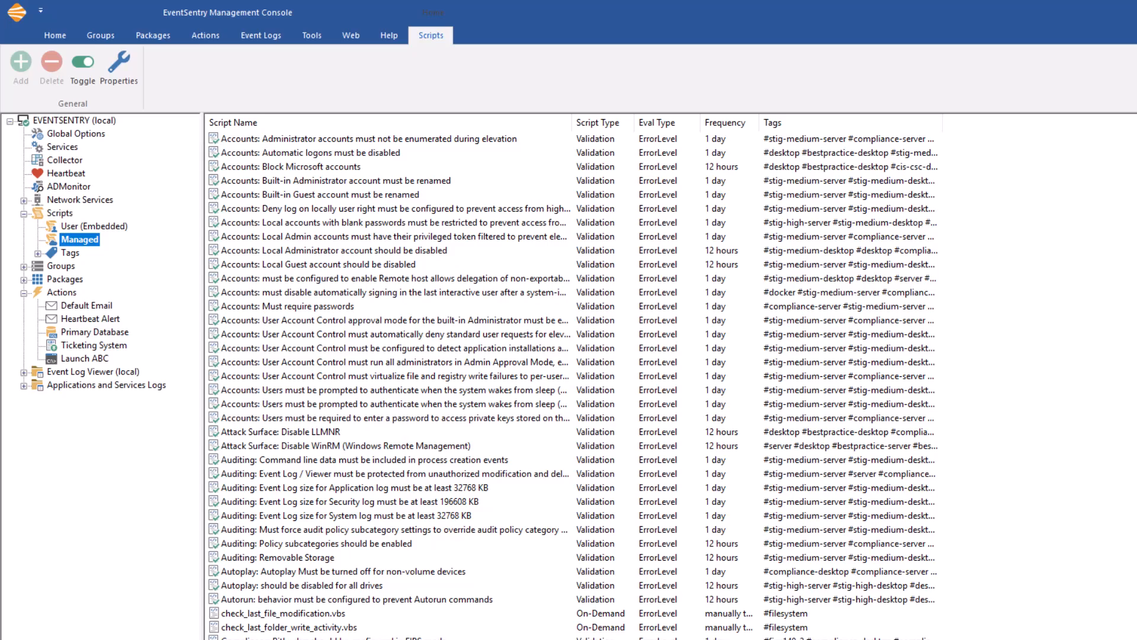
scroll(363, 369, "down", 18)
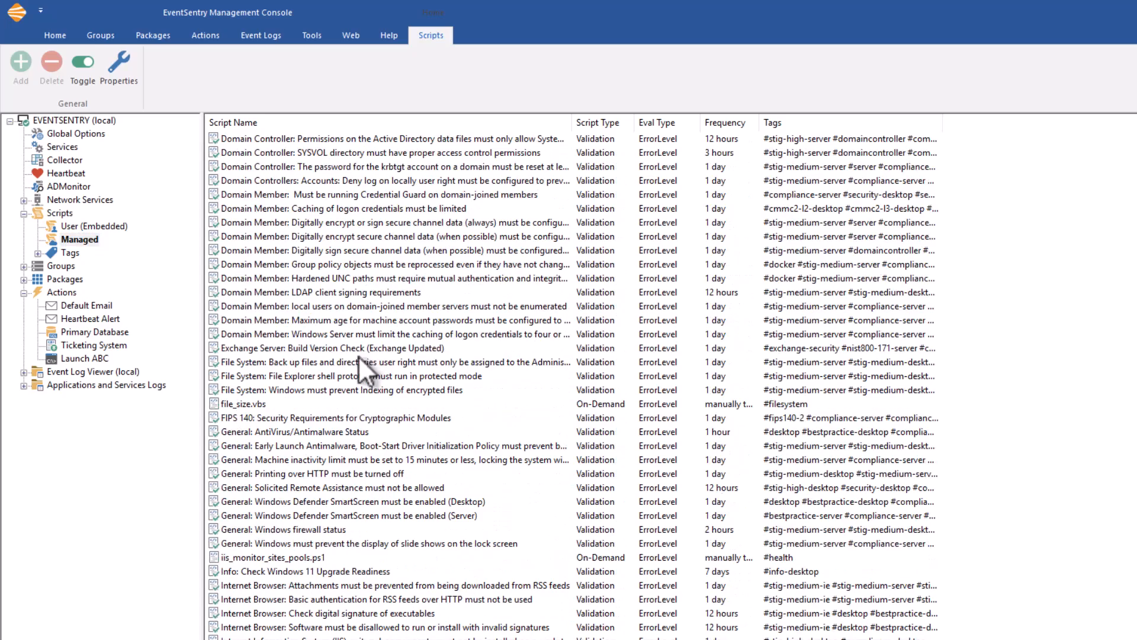
left_click(261, 405)
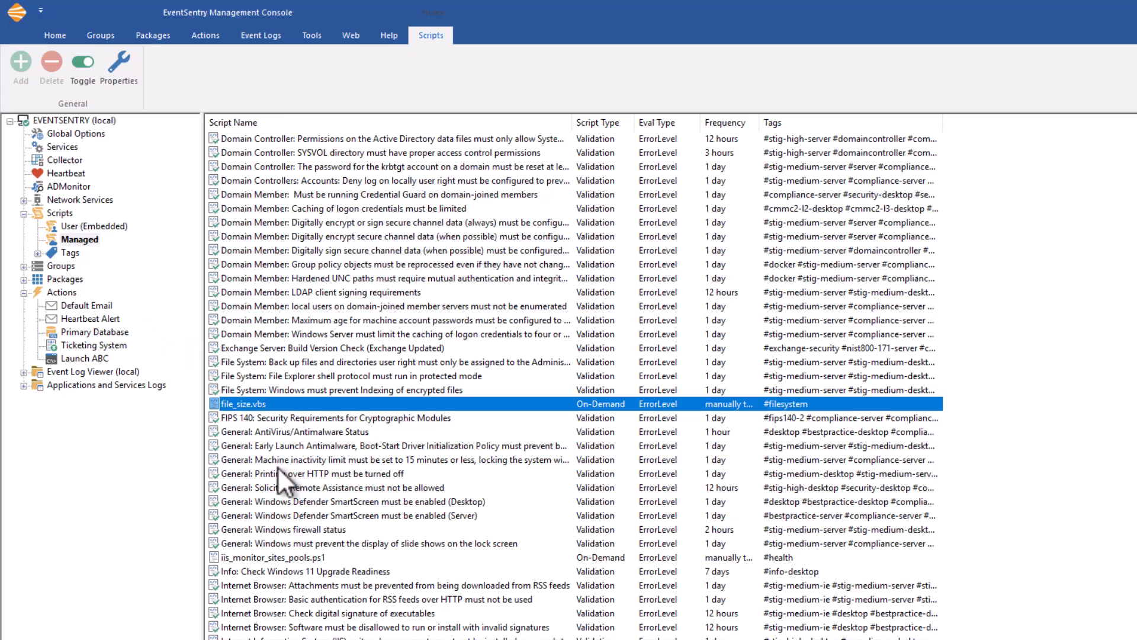
double_click(279, 404)
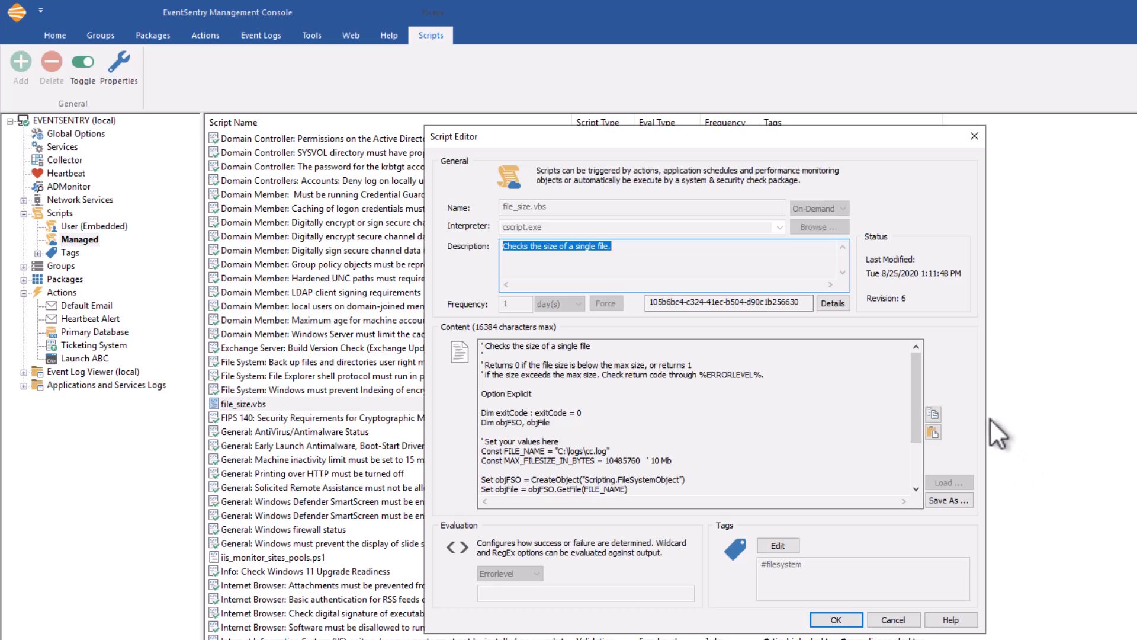
left_click_drag(919, 375, 907, 413)
scroll(908, 414, "up", 10)
left_click(892, 620)
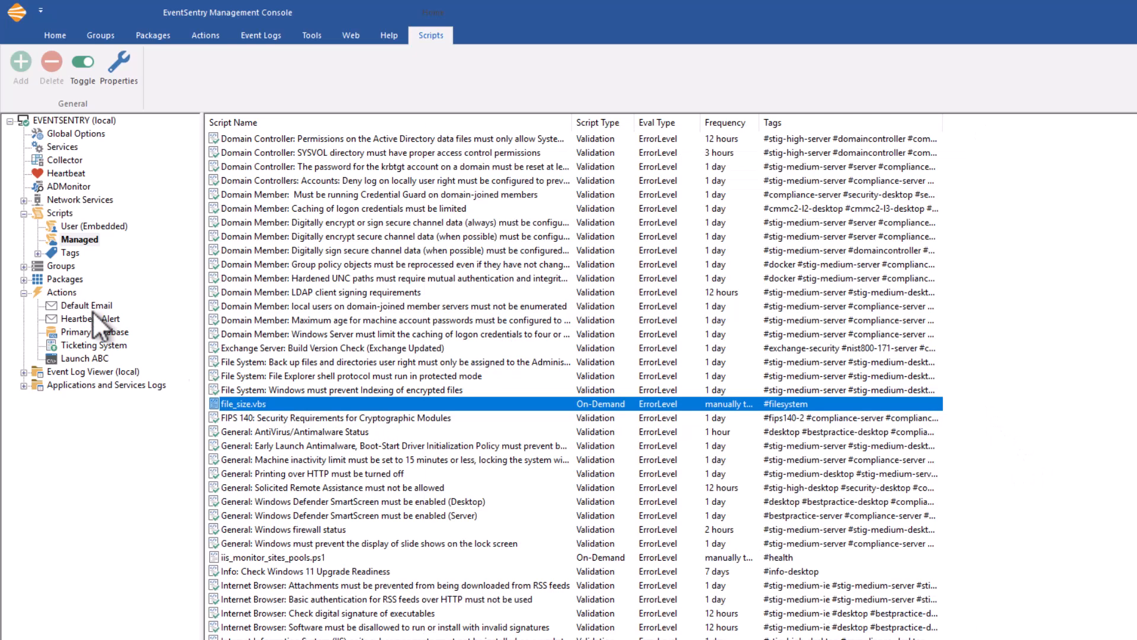
left_click(83, 223)
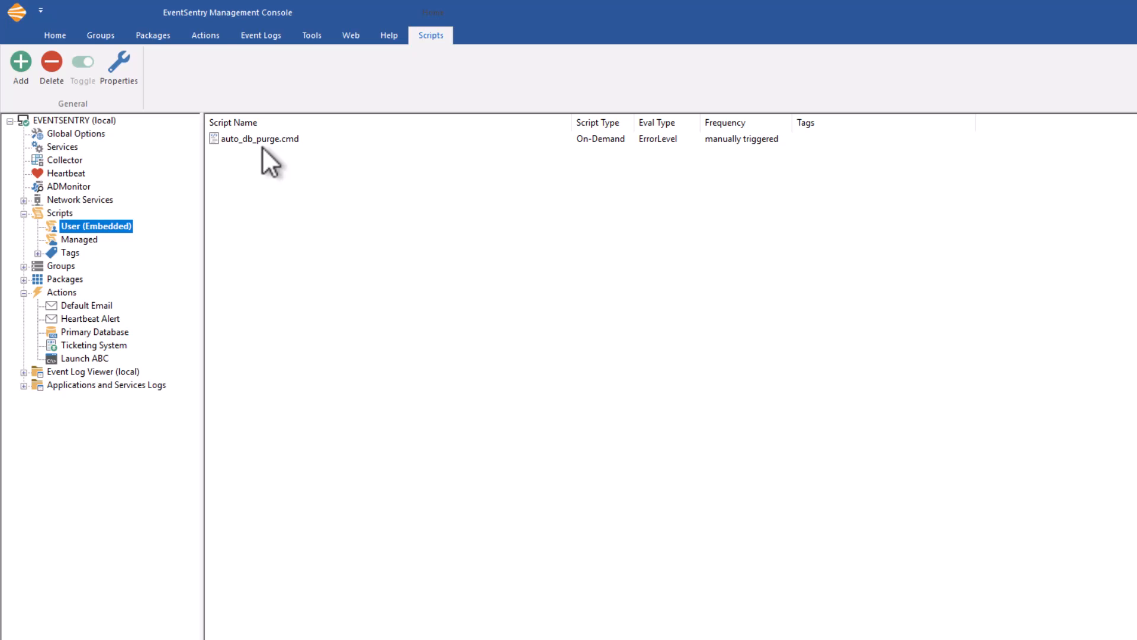
Review the advanced process startup options of the Launch ABC action and close them without changes
left_click(74, 358)
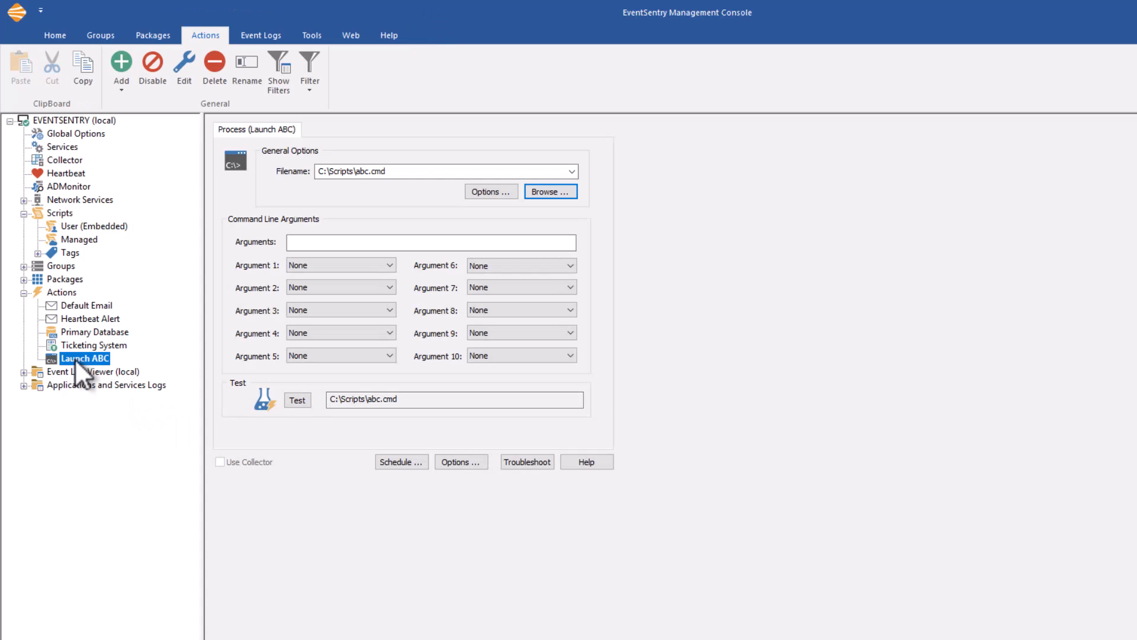
left_click(489, 192)
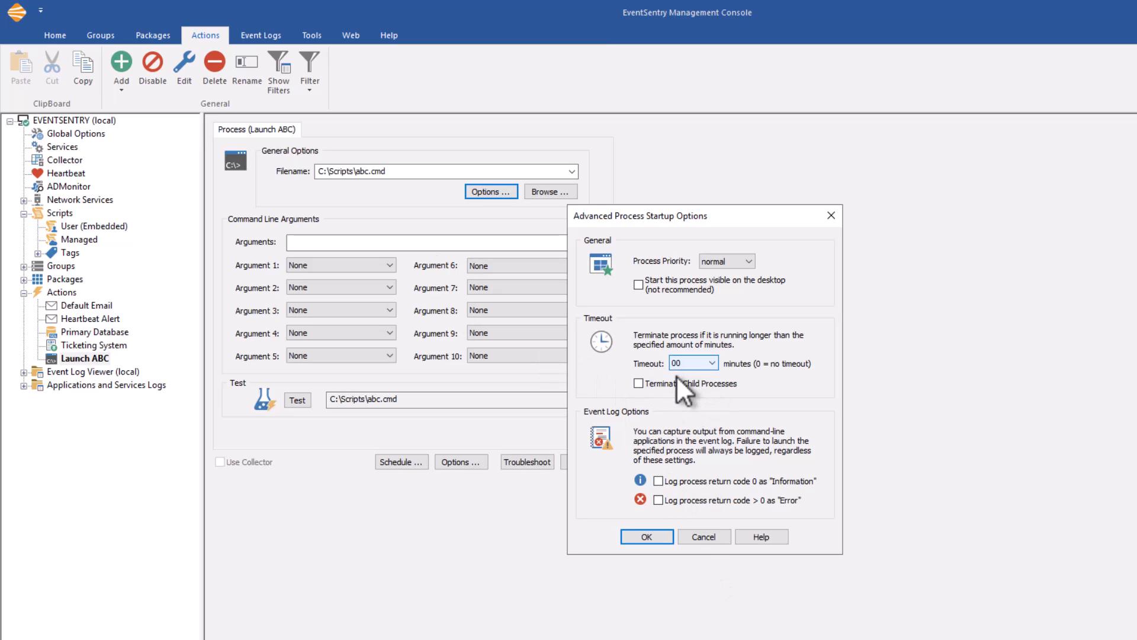
left_click(706, 535)
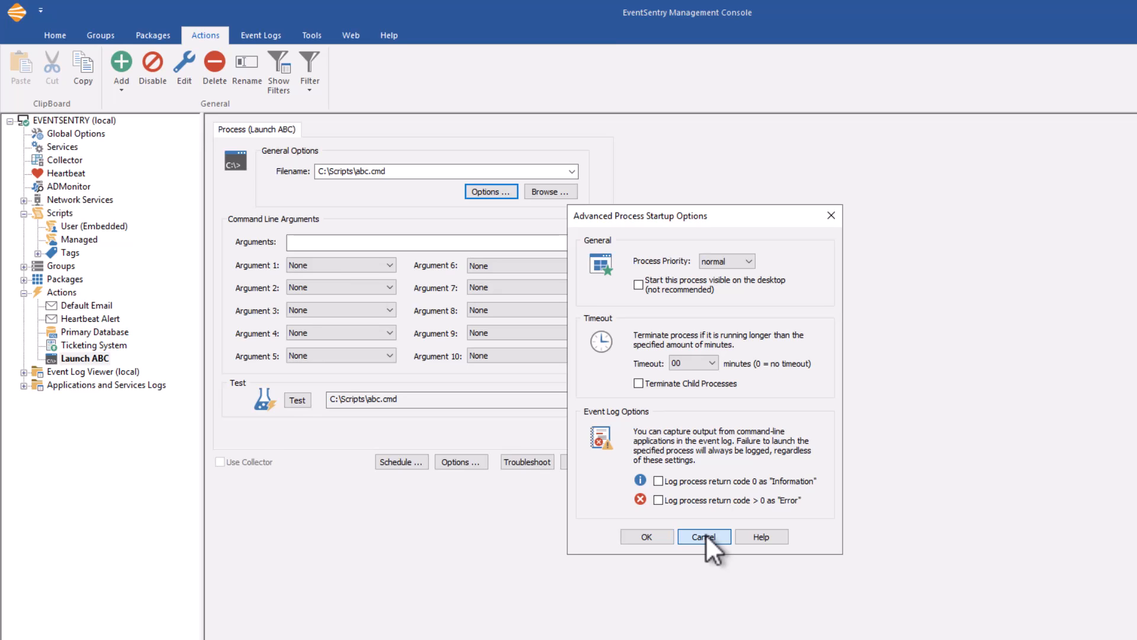
Review the settings of the Ticketing System, Primary Database, Heartbeat Alert and Default Email actions
left_click(79, 345)
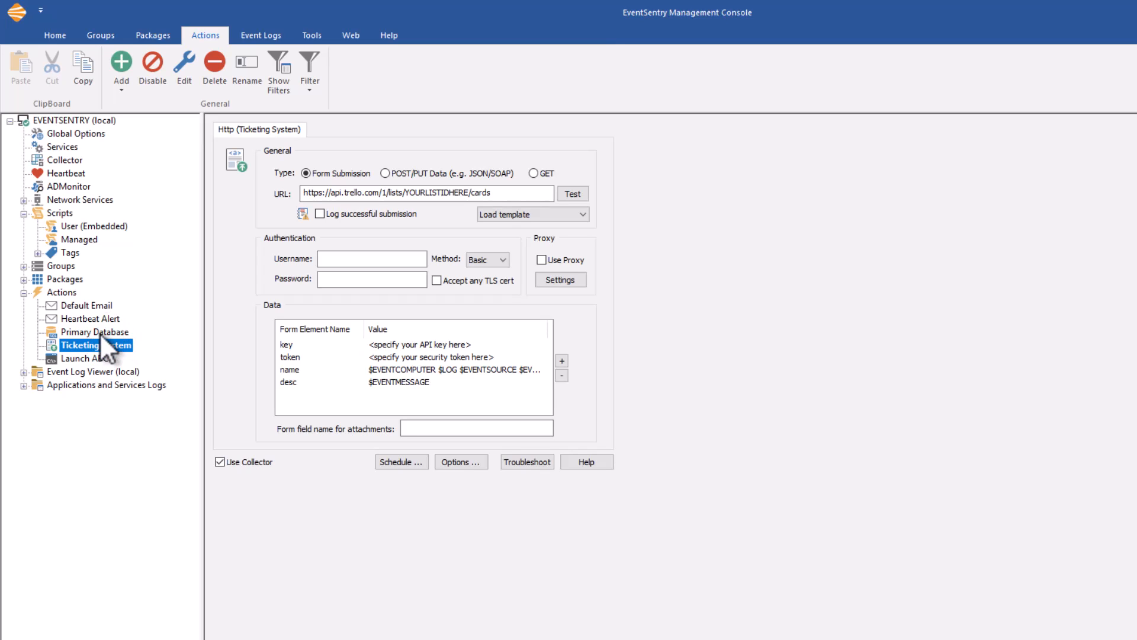
left_click(101, 331)
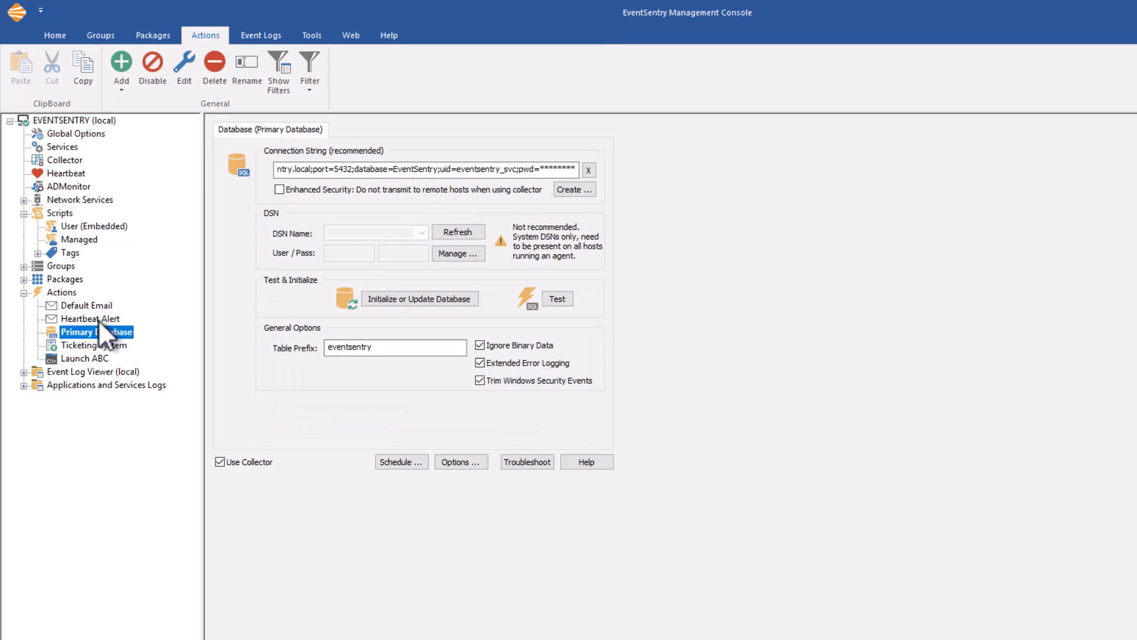
left_click(98, 318)
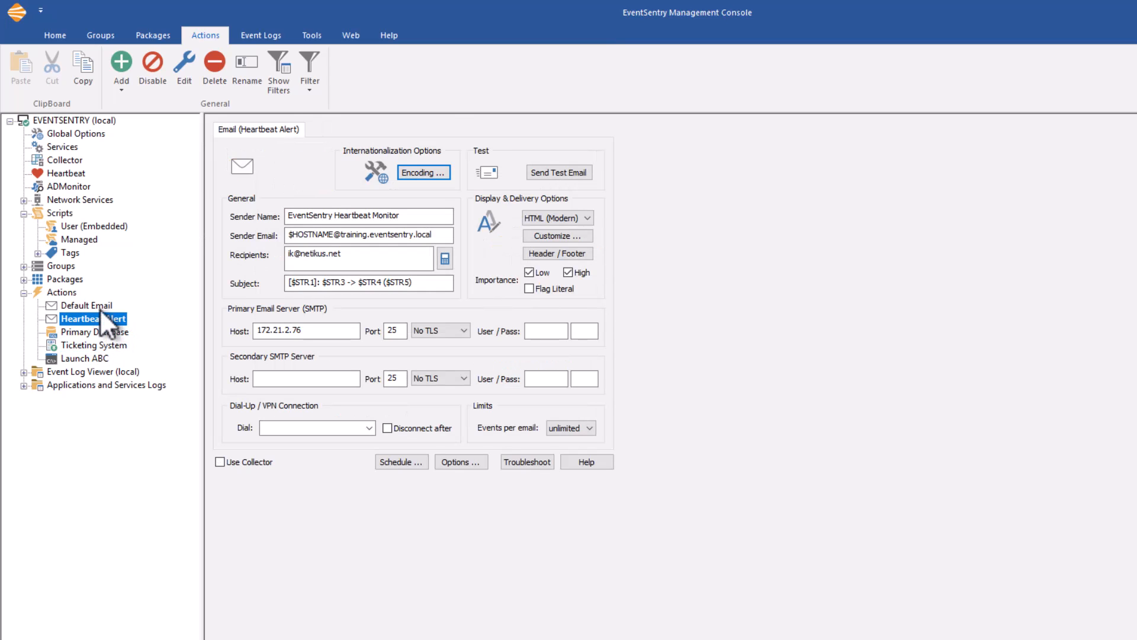
left_click(100, 308)
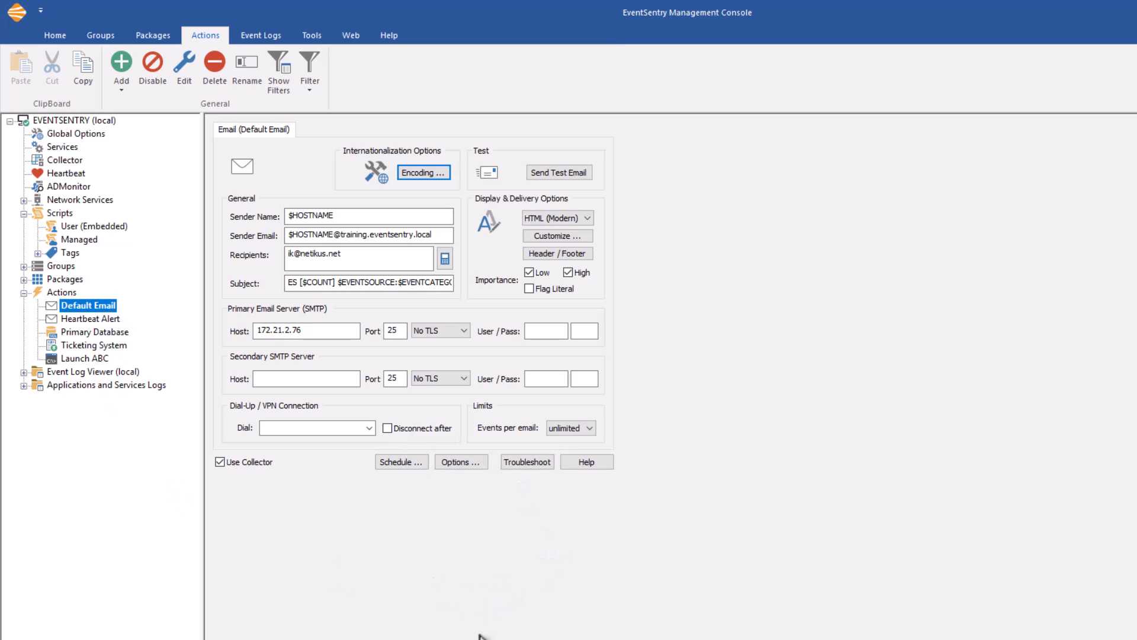
Review the schedule and action options of the Default Email action and close both without changes
left_click(405, 465)
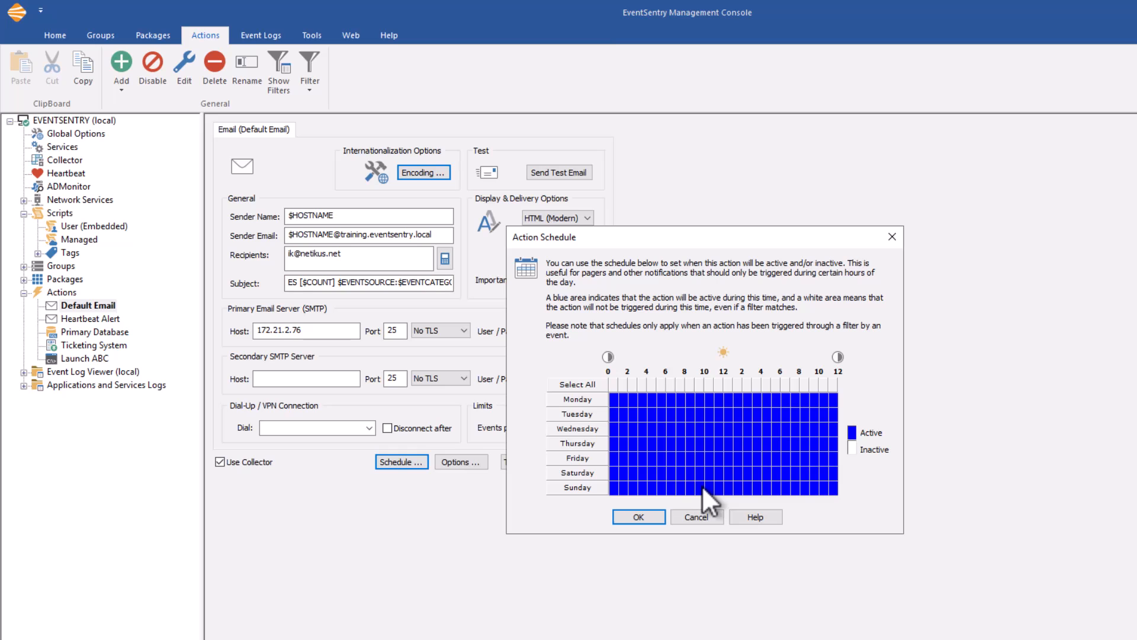
left_click(701, 517)
left_click(462, 462)
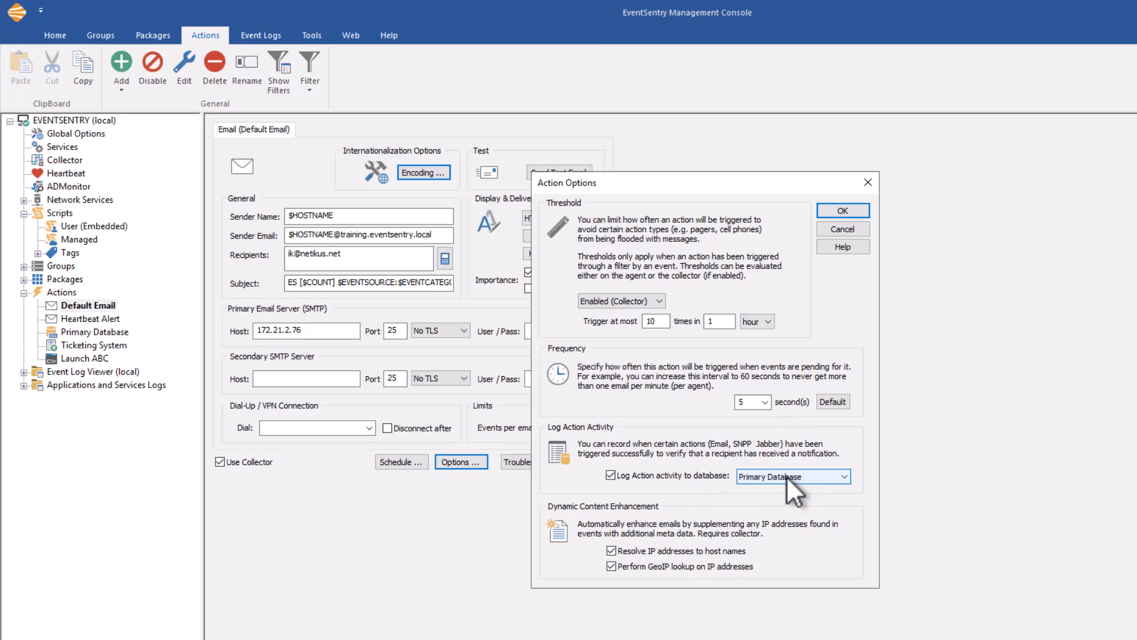
left_click(844, 229)
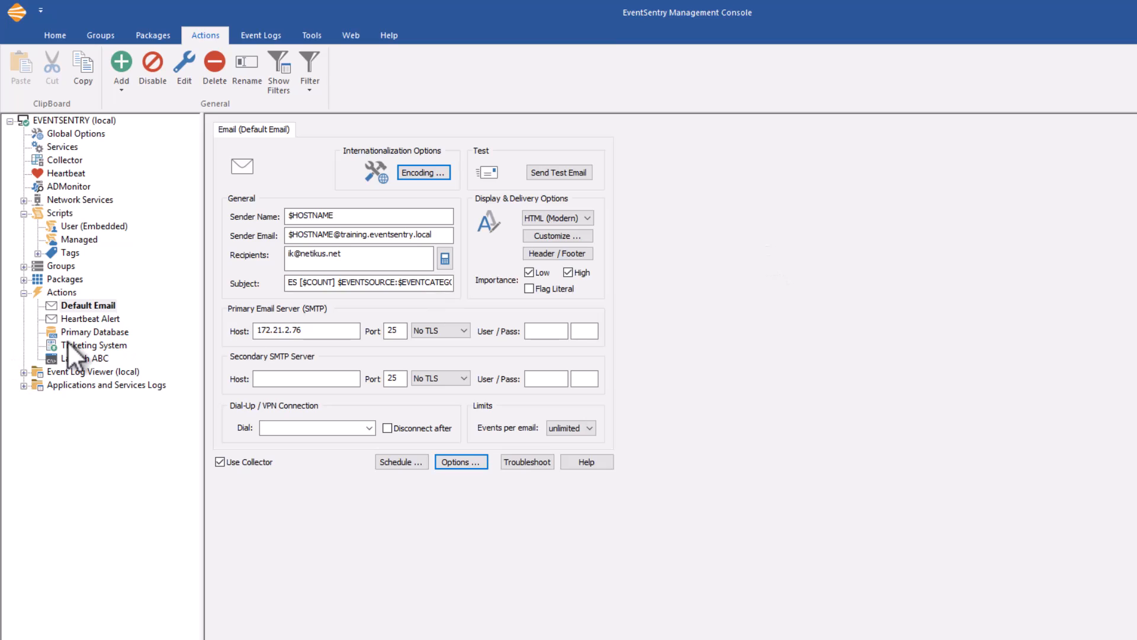
Review the action options of the Primary Database action, including the available threshold modes, and close them without changes
left_click(83, 331)
left_click(465, 461)
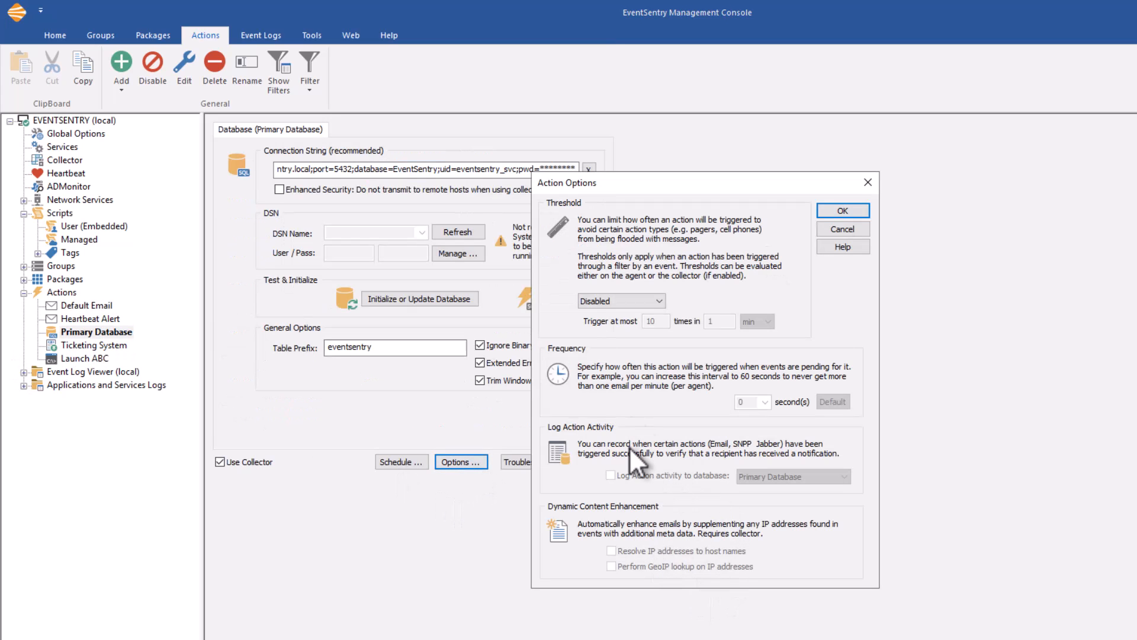
left_click(634, 299)
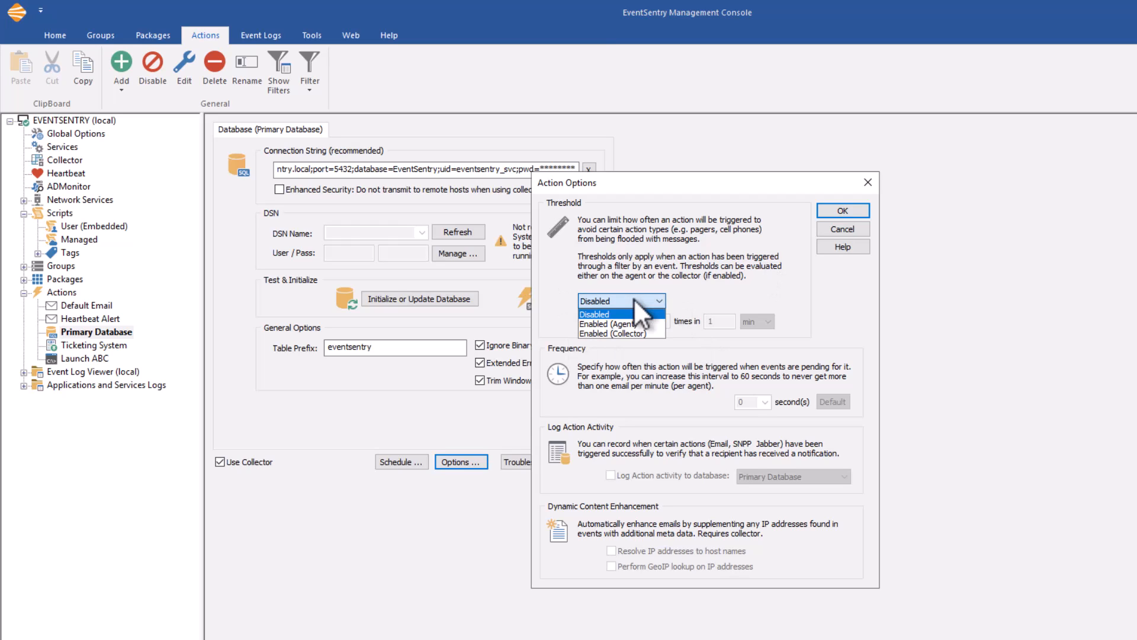
left_click(634, 301)
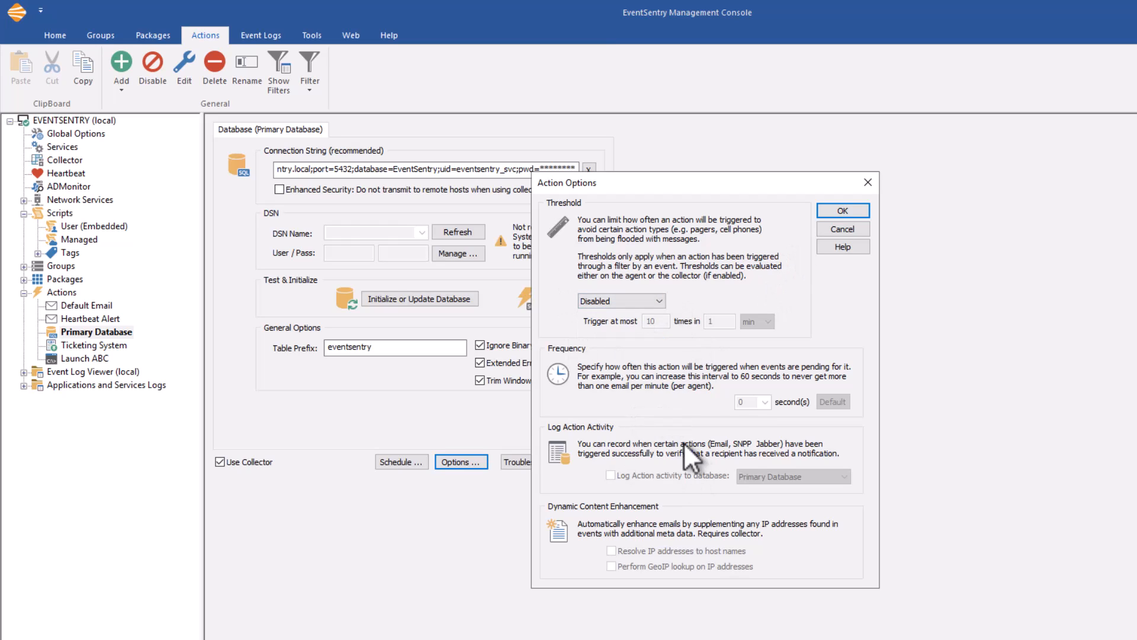
left_click(844, 232)
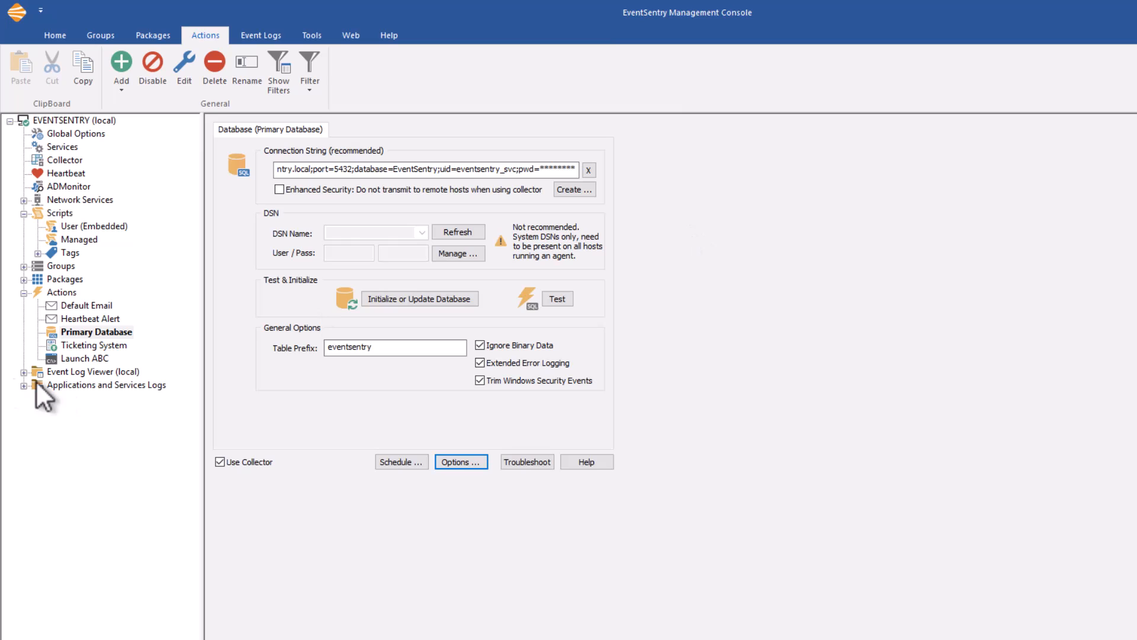
Review the Launch ABC action options with the threshold switched to Enabled (Agent), and discard the change
left_click(69, 357)
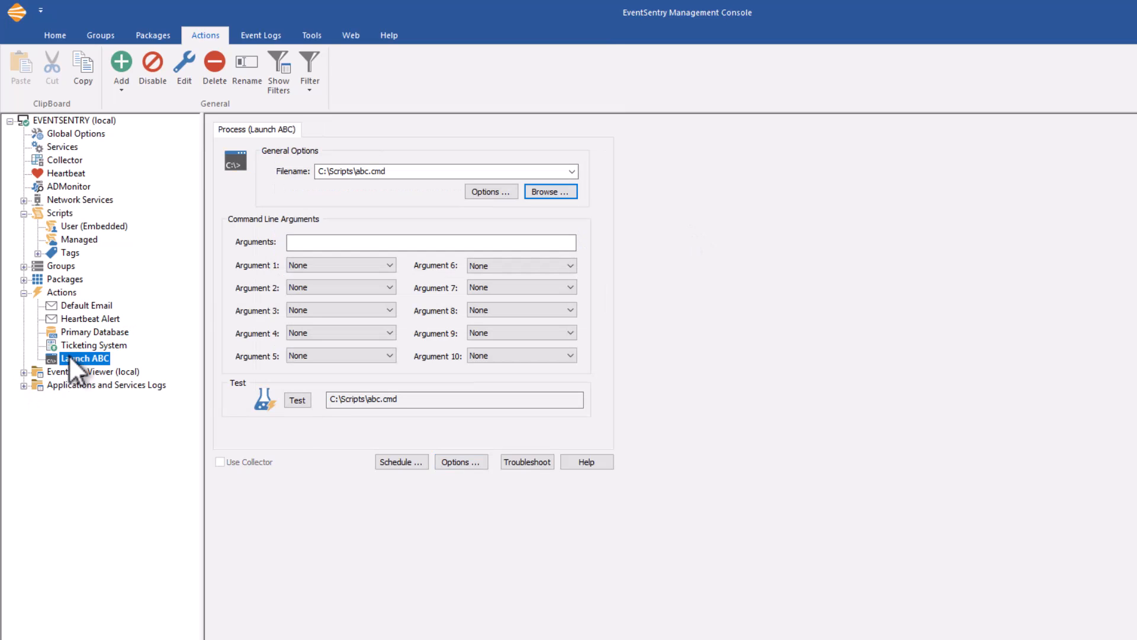
left_click(439, 463)
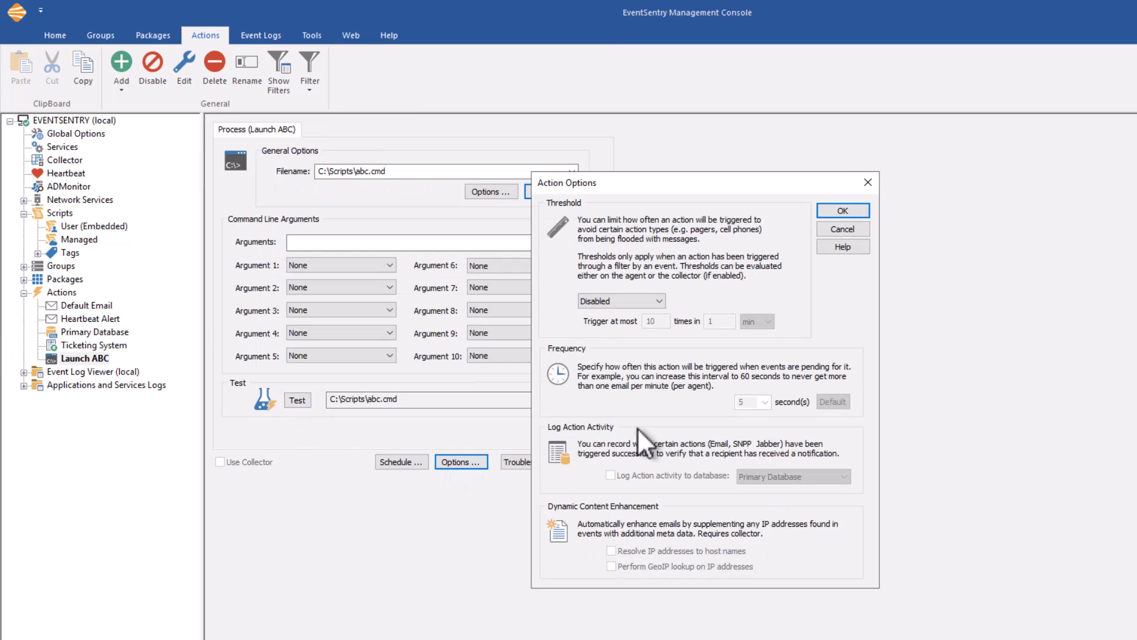
left_click(646, 301)
left_click(620, 320)
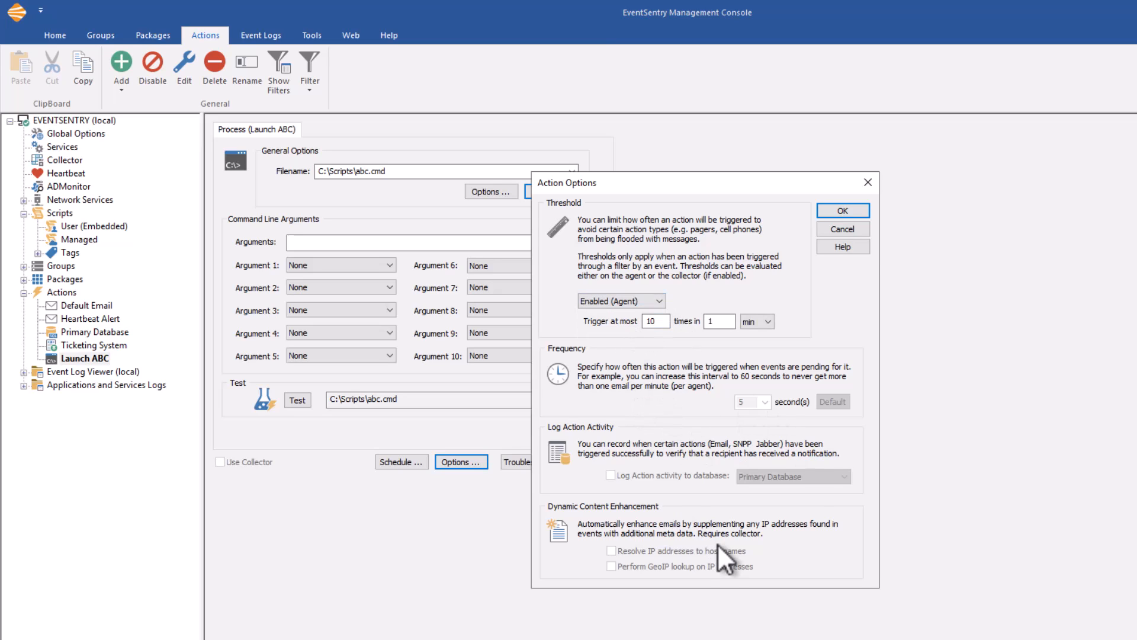
left_click(854, 229)
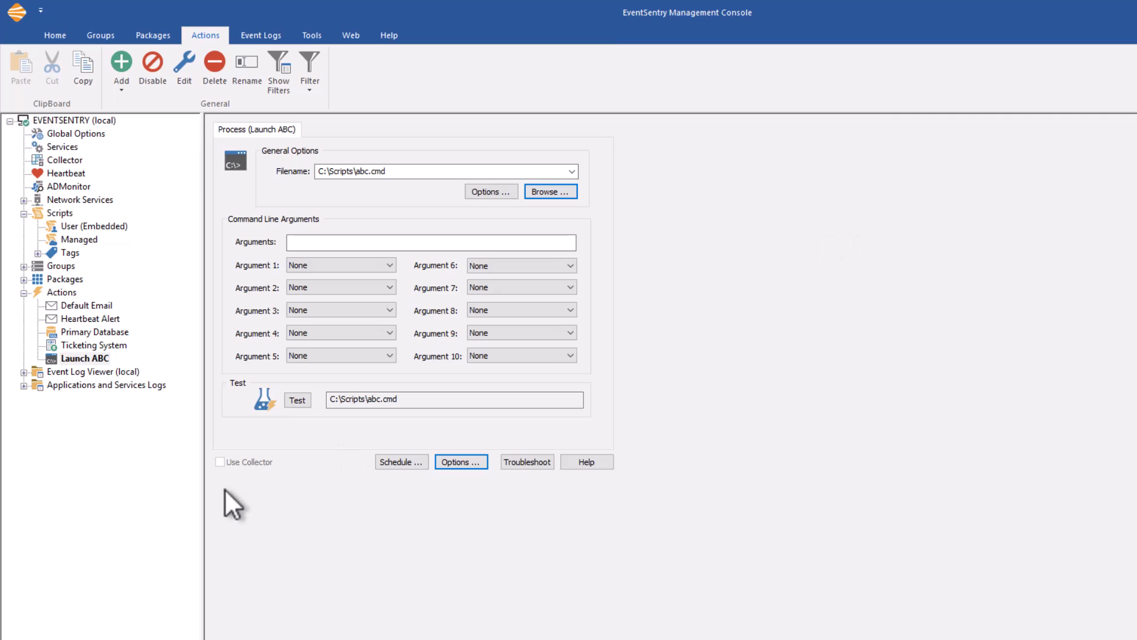
Compare the Use Collector setting across the Default Email, Primary Database, Ticketing System, Launch ABC and Heartbeat Alert actions
left_click(93, 305)
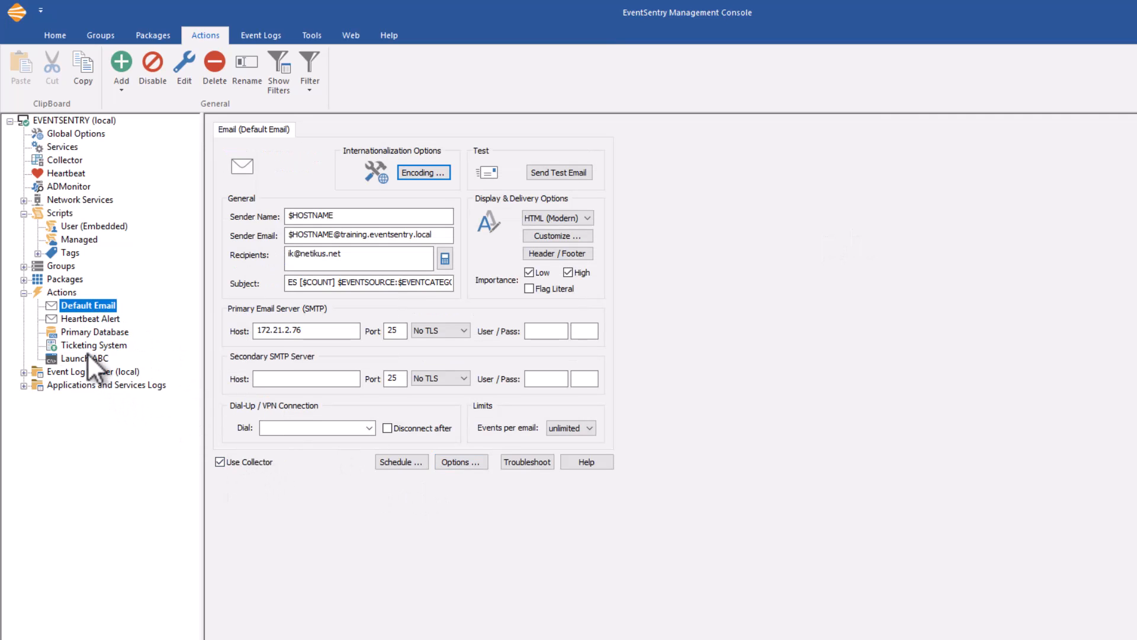
left_click(87, 332)
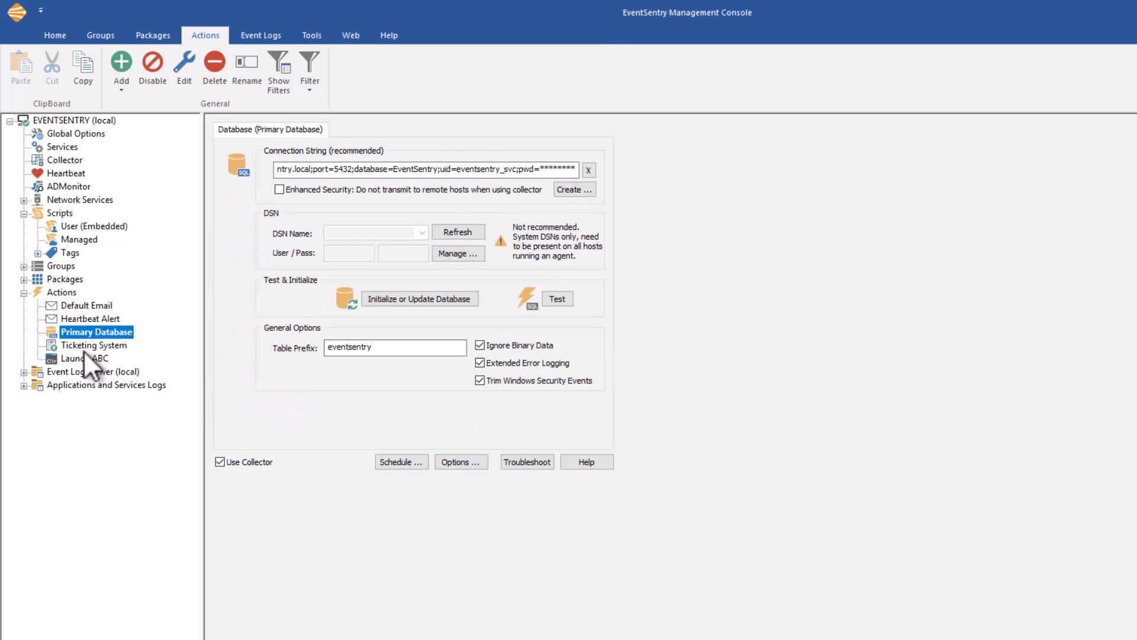
left_click(84, 347)
left_click(97, 358)
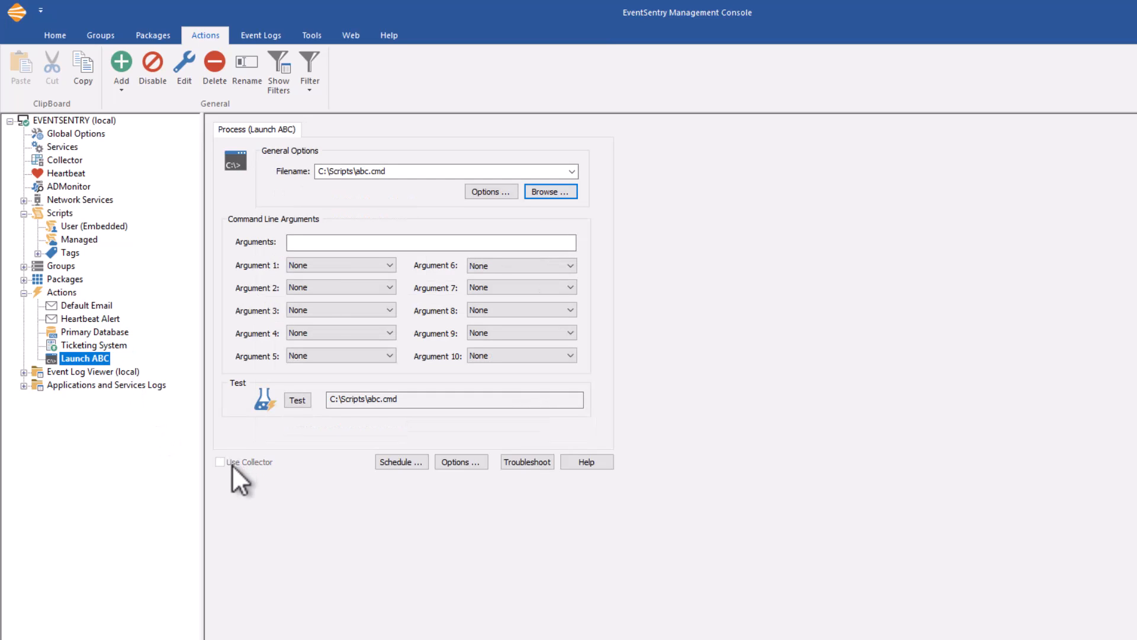
left_click(91, 346)
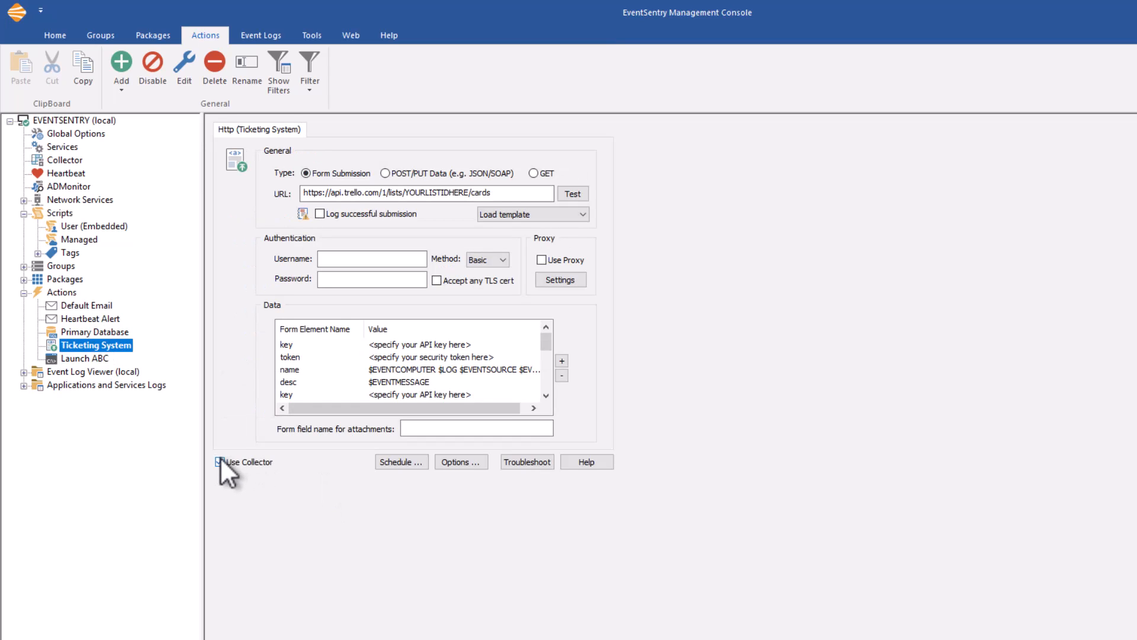
left_click(78, 357)
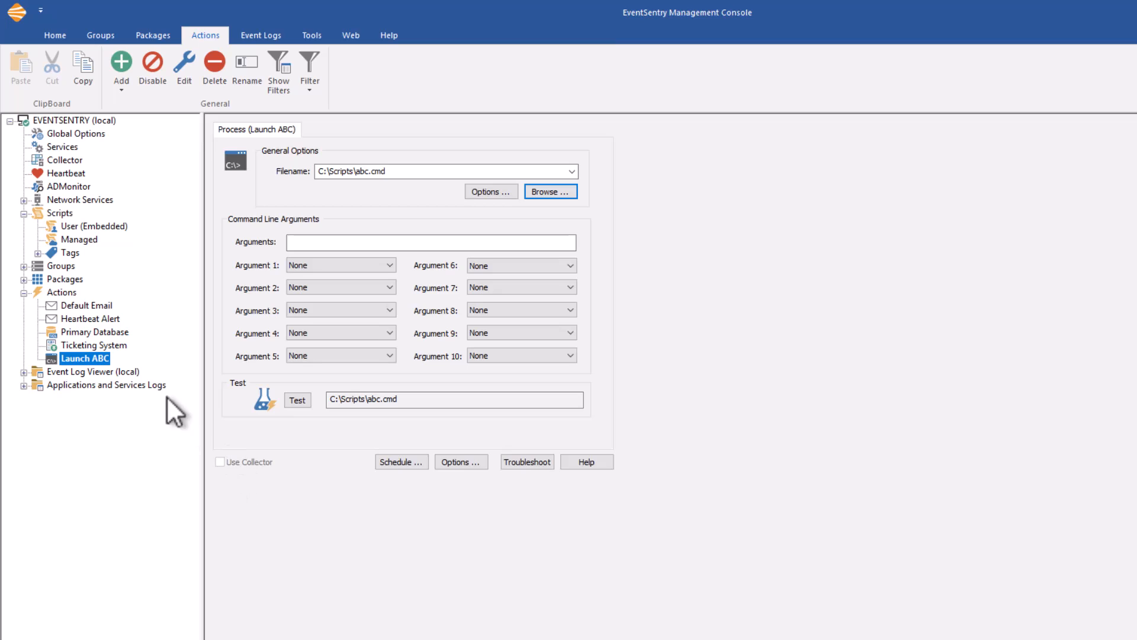
left_click(107, 344)
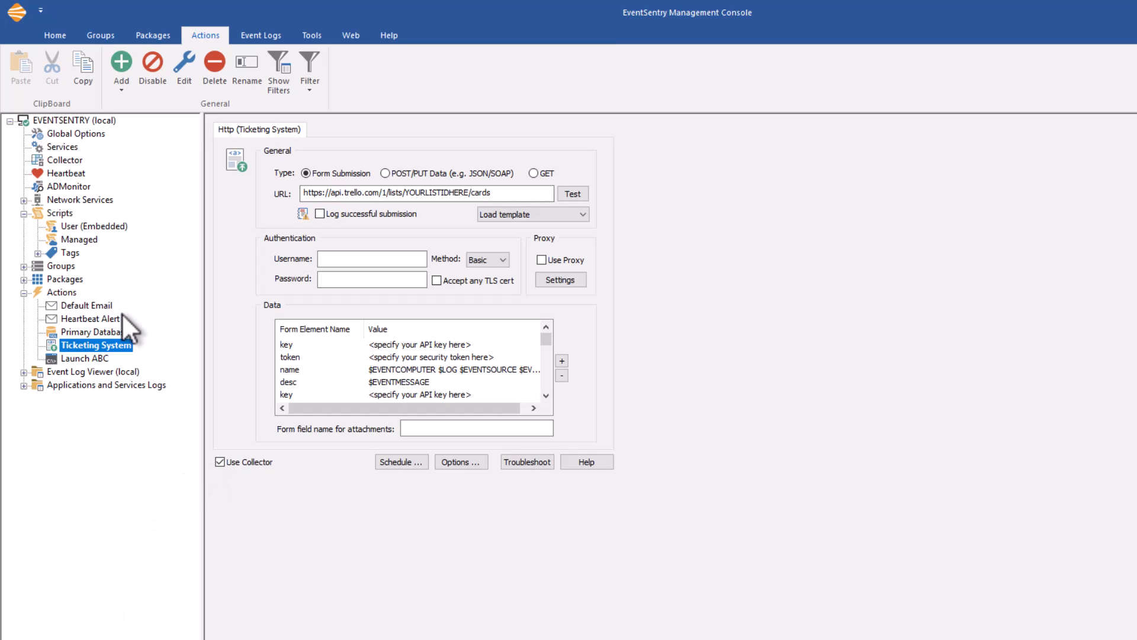
left_click(93, 305)
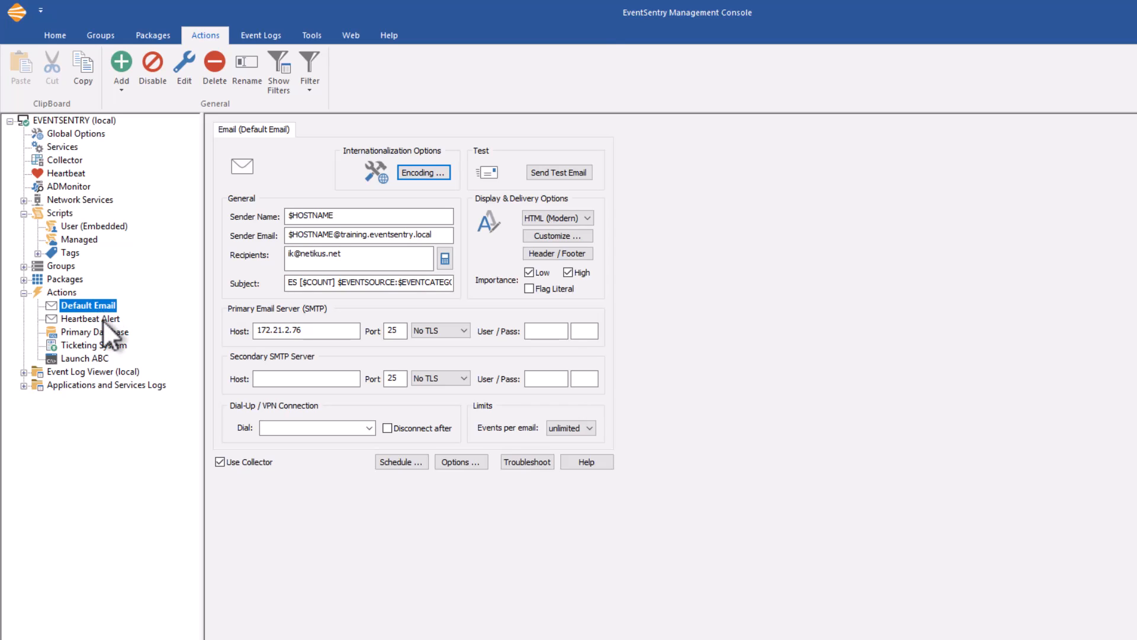
left_click(102, 318)
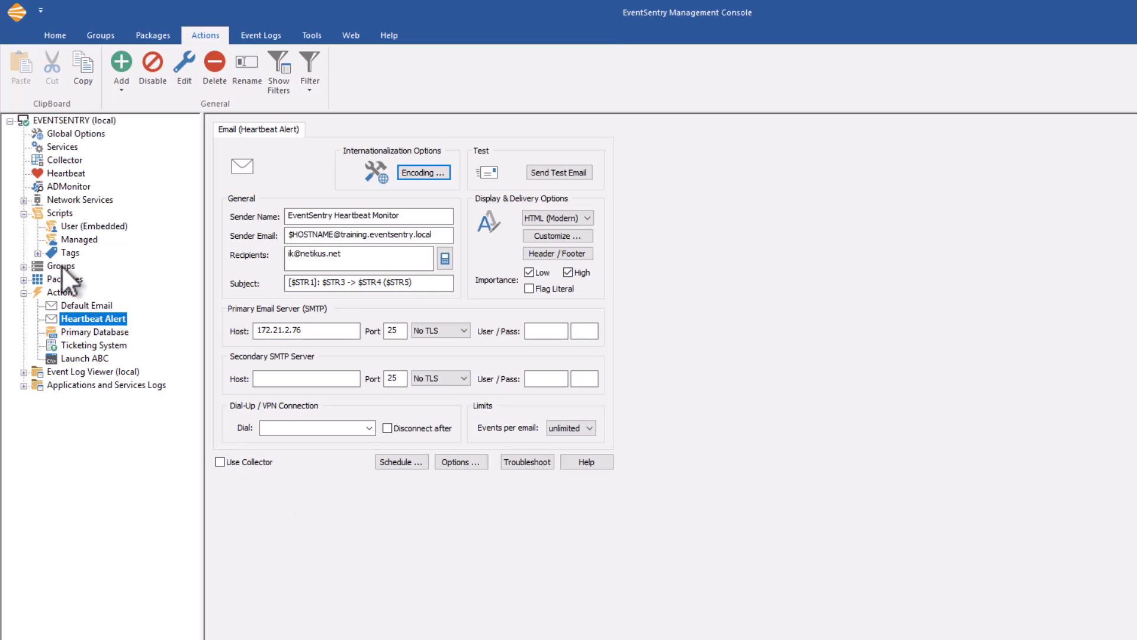
Examine the EventSentry Errors filter in the Email Notification event log package and the action it references
left_click(34, 280)
left_click(66, 296)
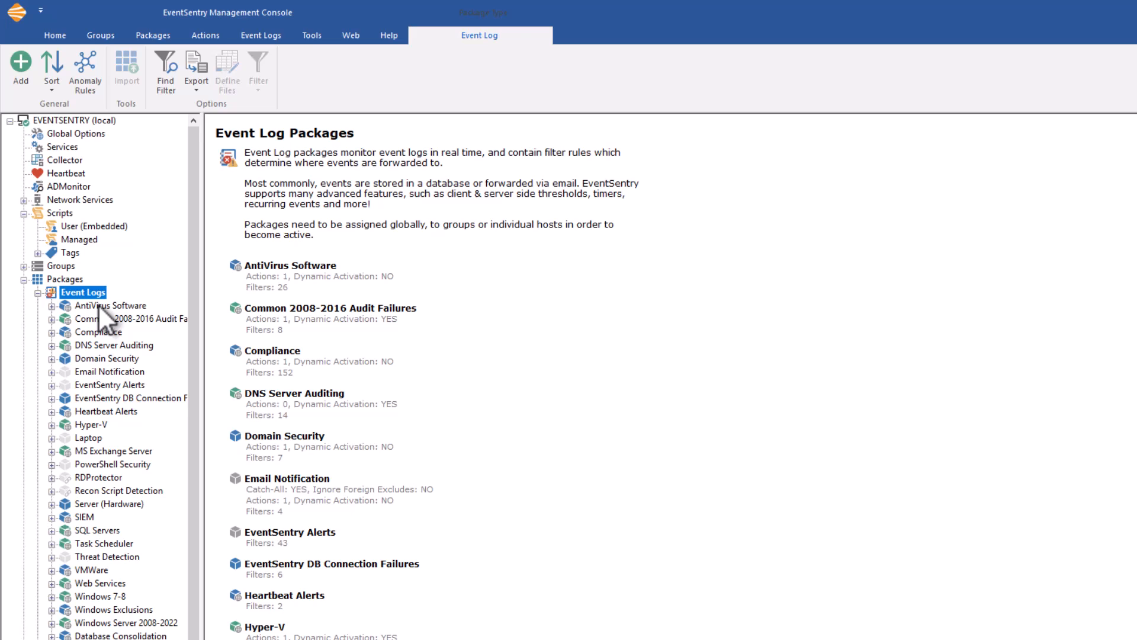
left_click(53, 372)
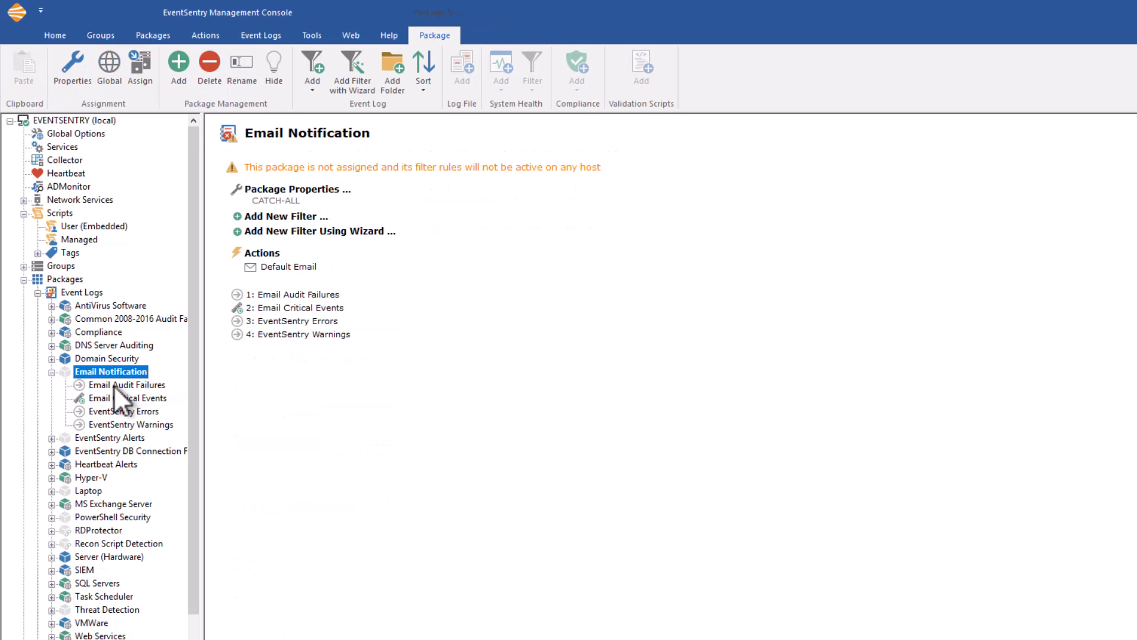
left_click(123, 411)
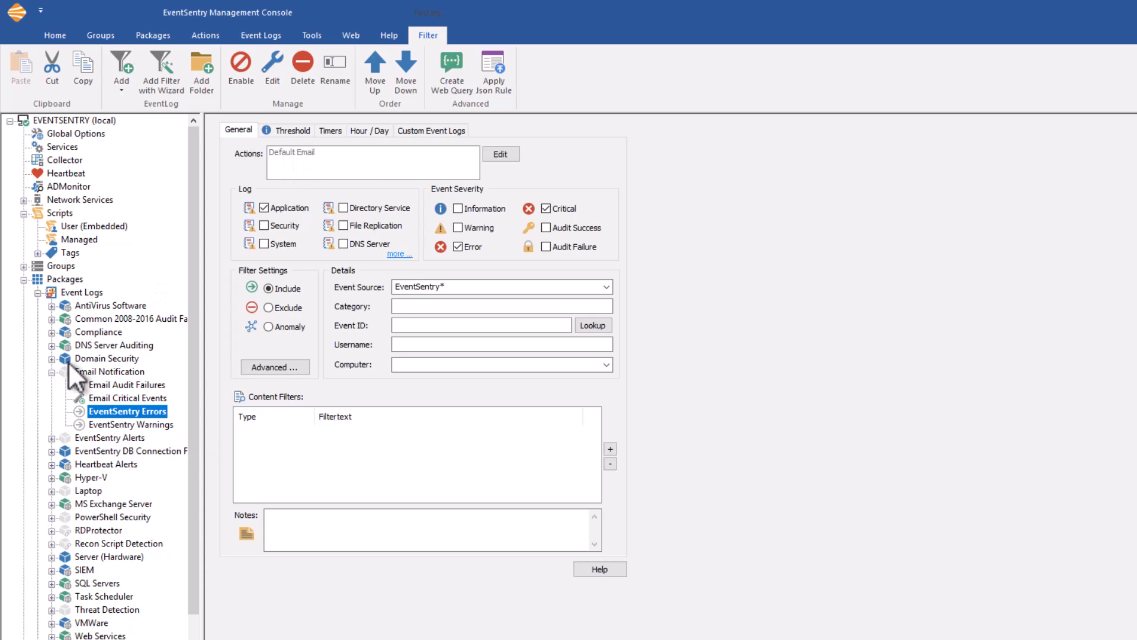
left_click(39, 294)
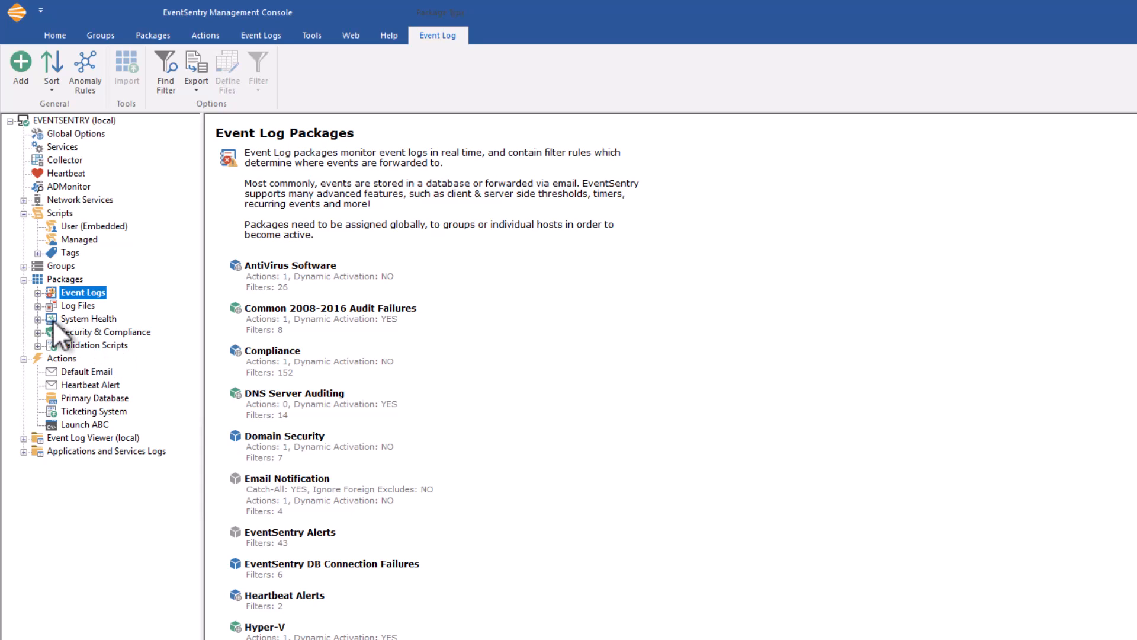
Examine the Software/Hardware Inventory settings of the Inventory package under System Health
left_click(38, 319)
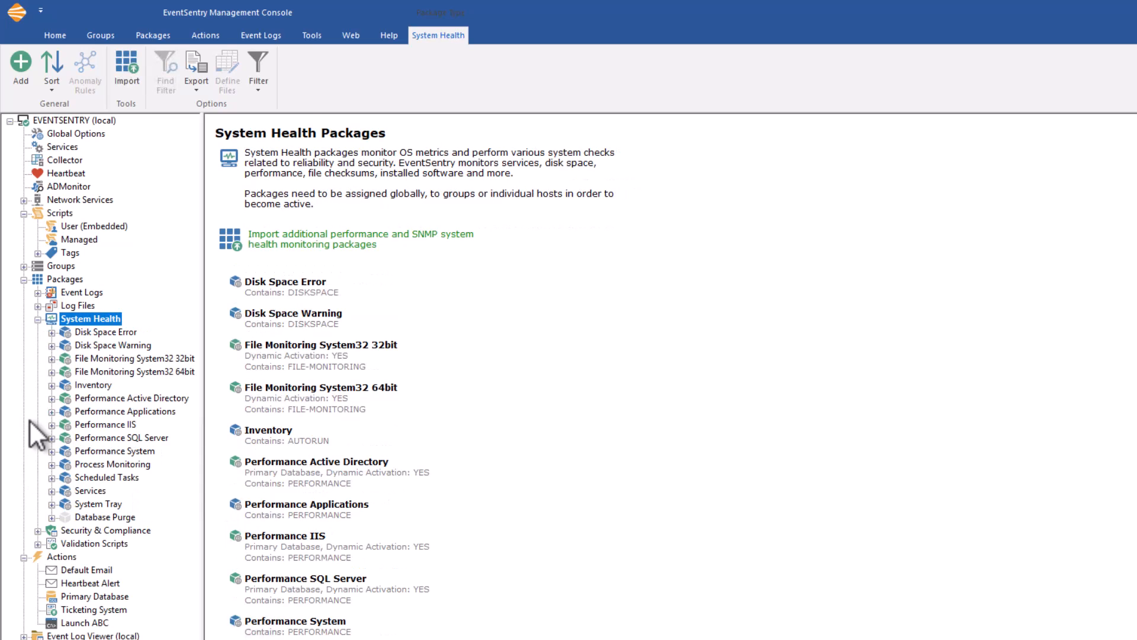
left_click(52, 385)
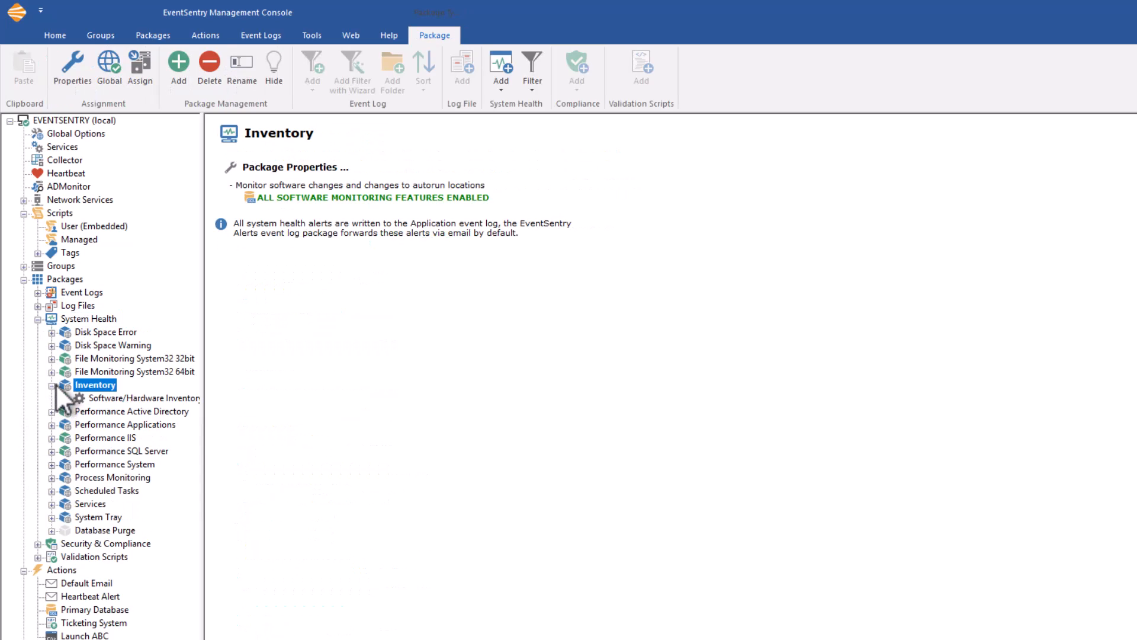
left_click(108, 397)
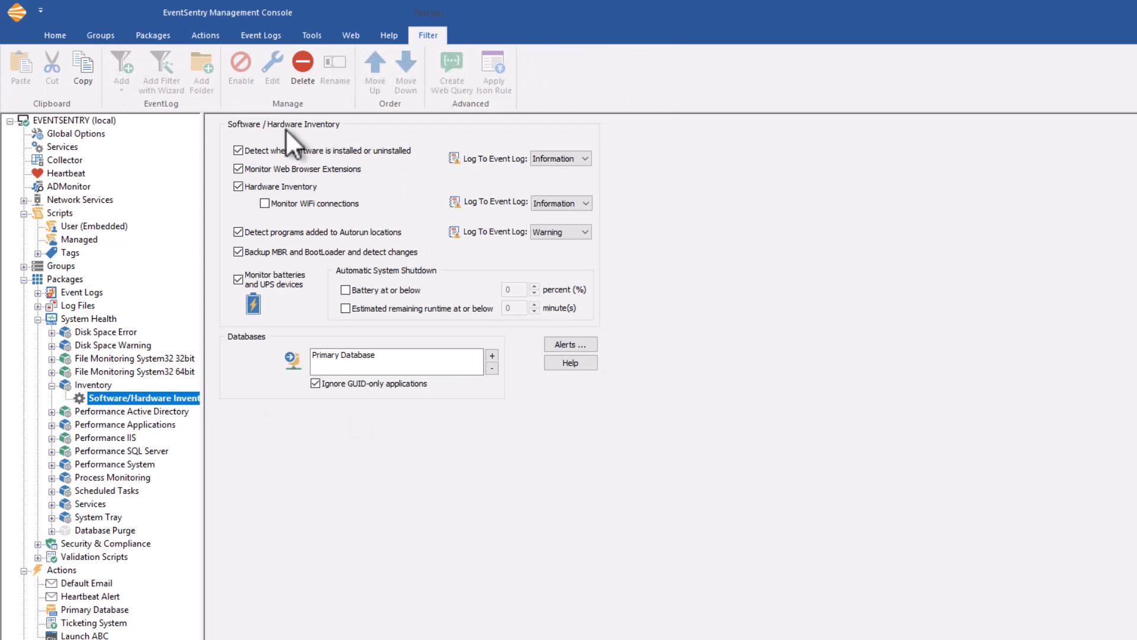
Try to add another database action to the Software/Hardware Inventory databases, and collapse the System Health packages
left_click(361, 355)
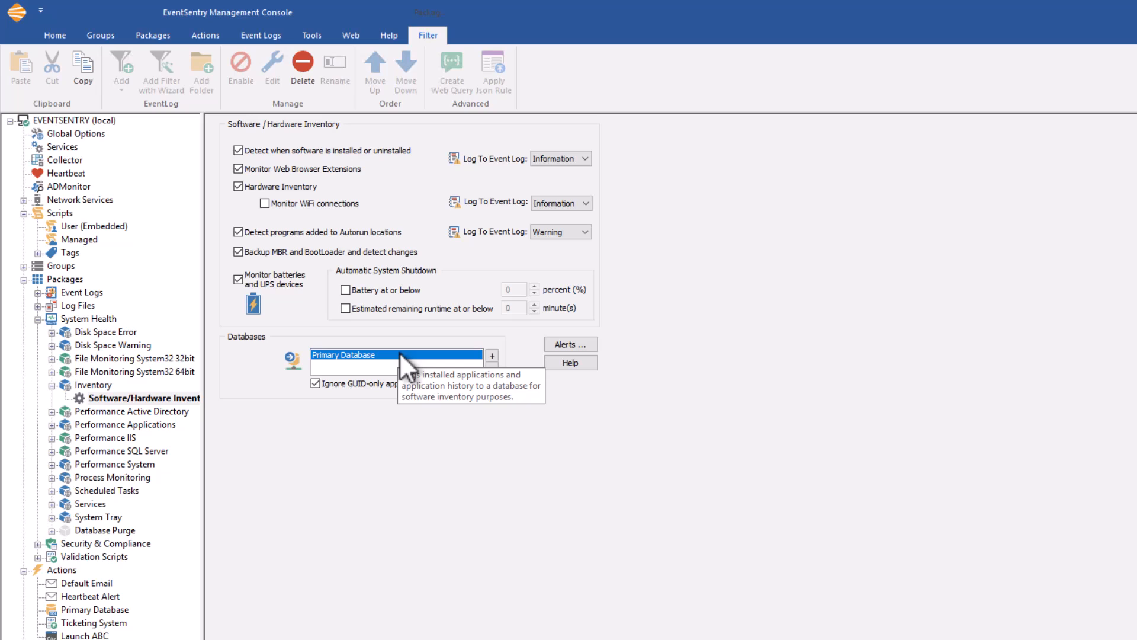
left_click(492, 356)
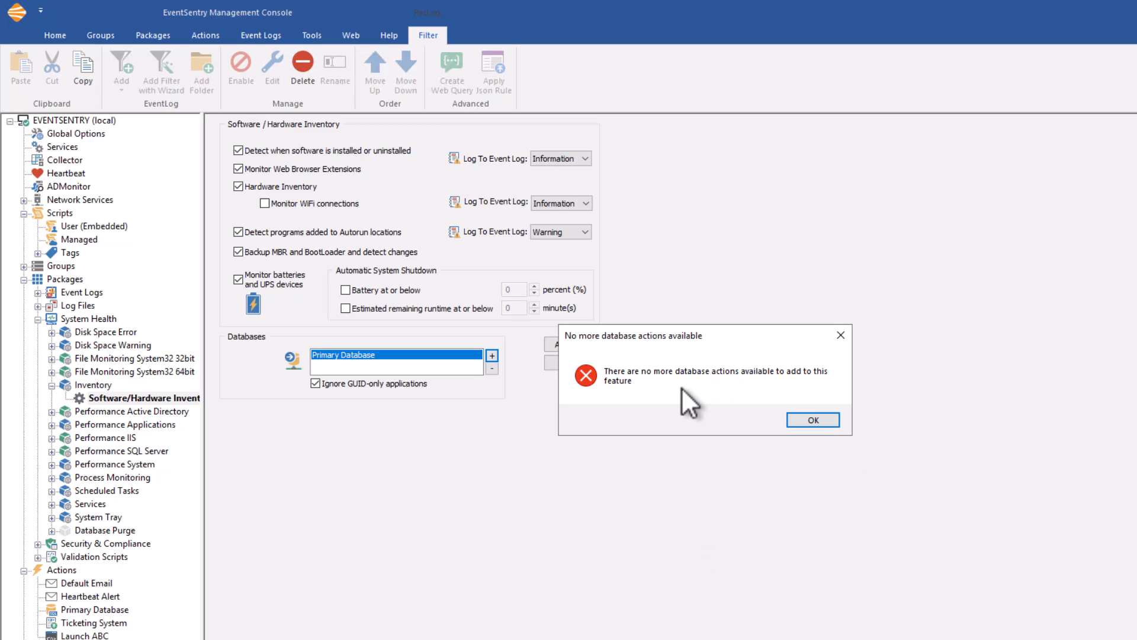
left_click(818, 421)
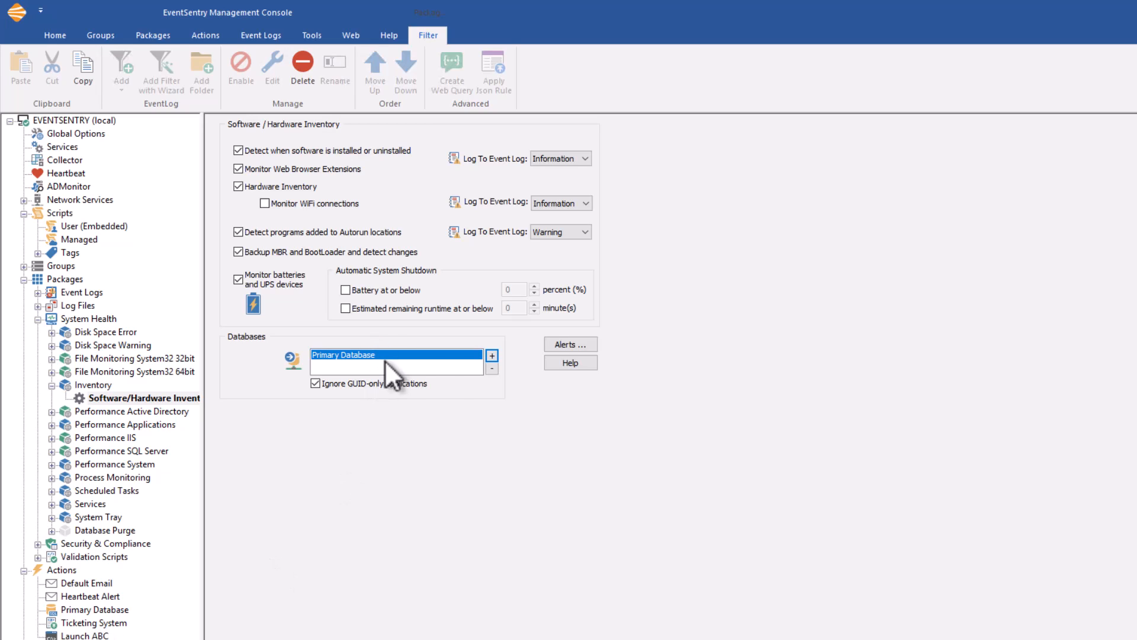
left_click(52, 386)
left_click(38, 320)
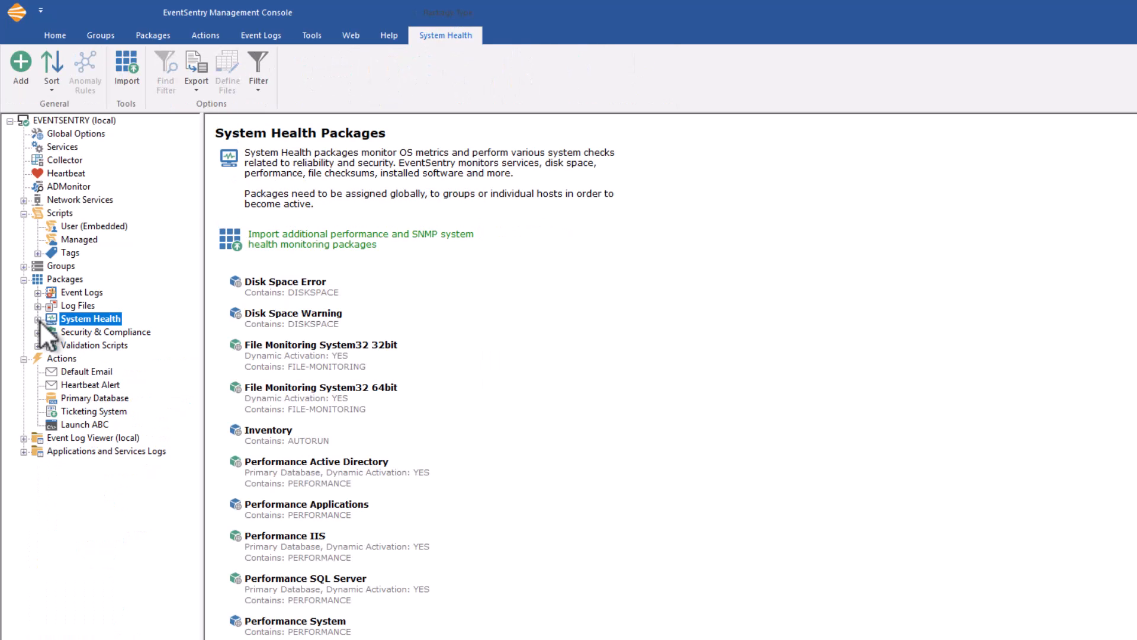
Start creating a new action from the Actions overview
left_click(62, 359)
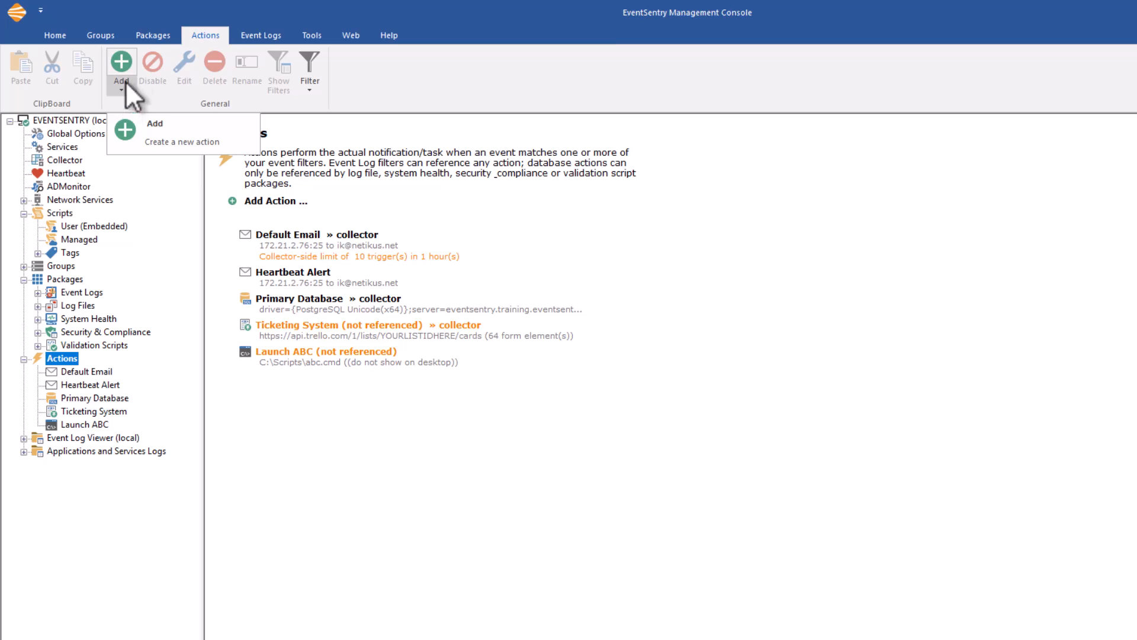
left_click(122, 59)
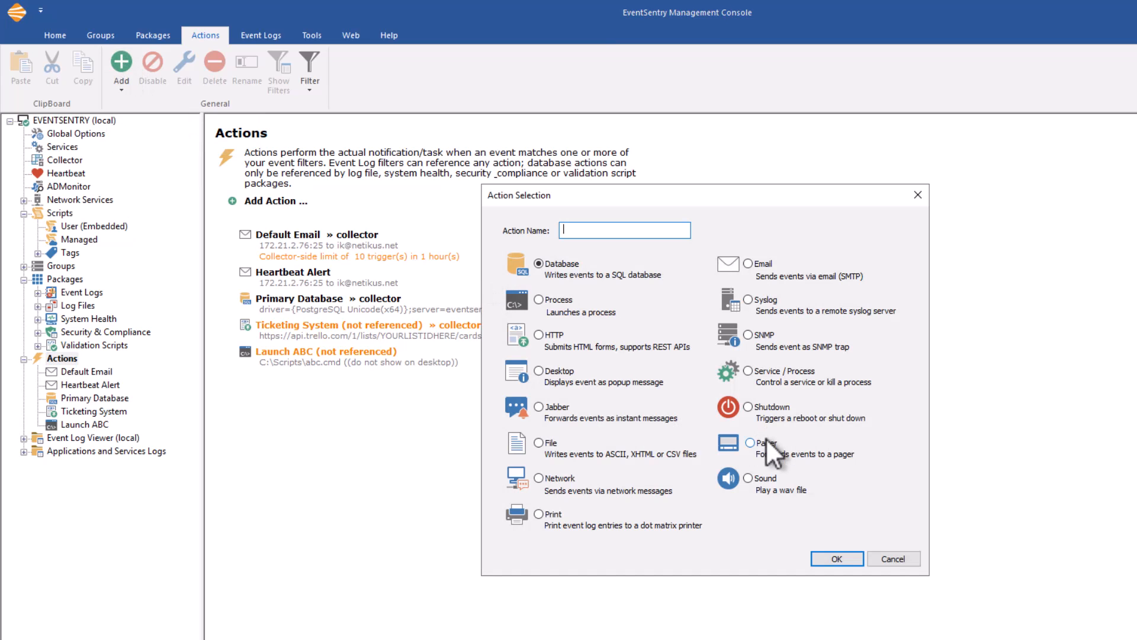